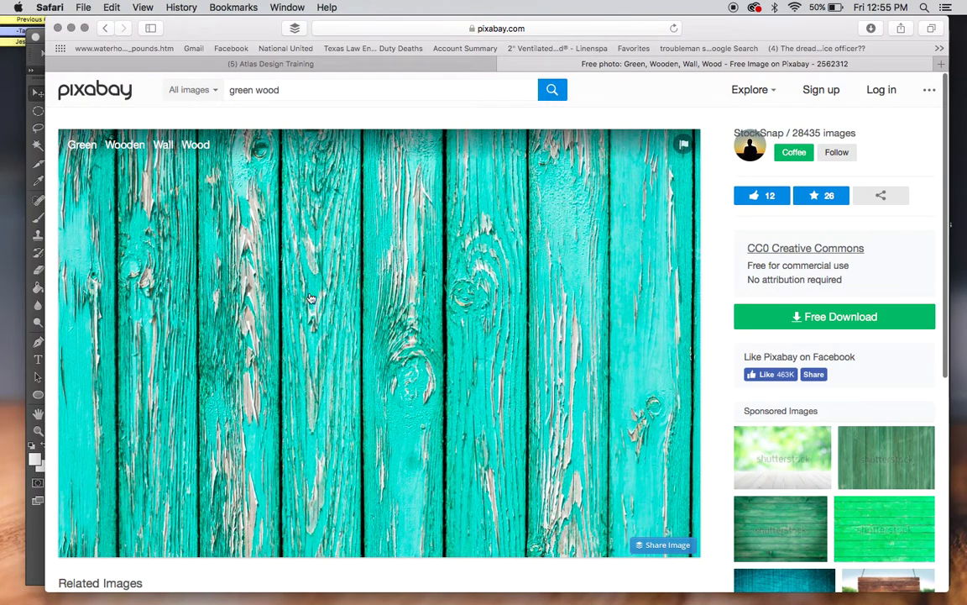
# Switch to Photoshop and draw a circular selection over the right half of the green wood image
pyautogui.scroll(-5, 439, 430)
pyautogui.scroll(5, 433, 369)
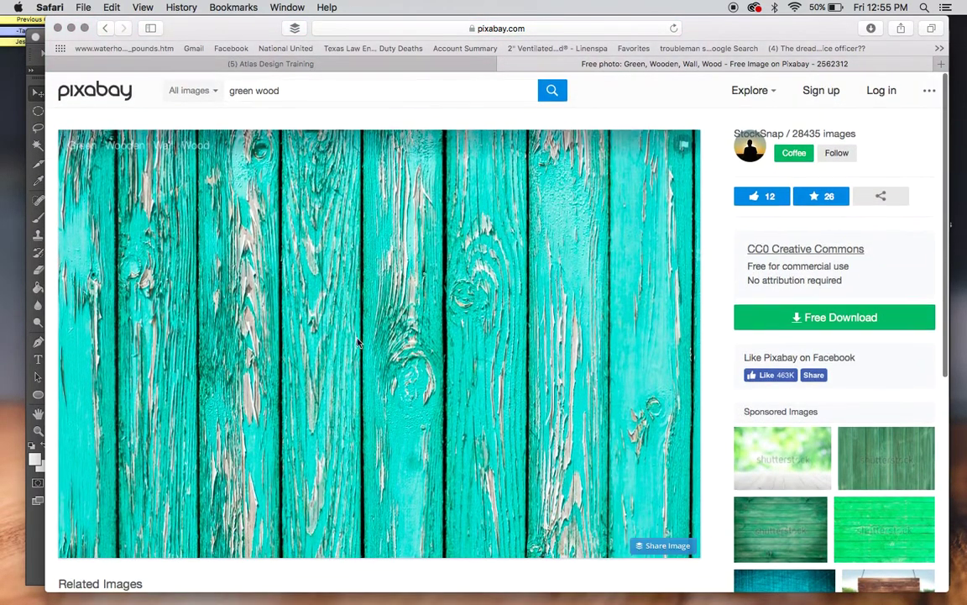
pyautogui.moveTo(434, 370); pyautogui.dragTo(21, 197)
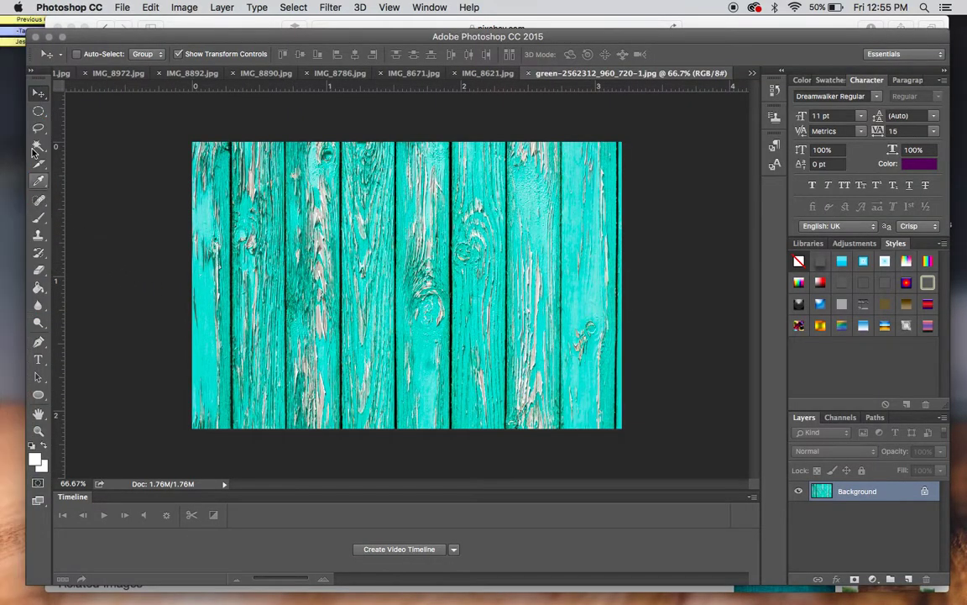
pyautogui.click(37, 114)
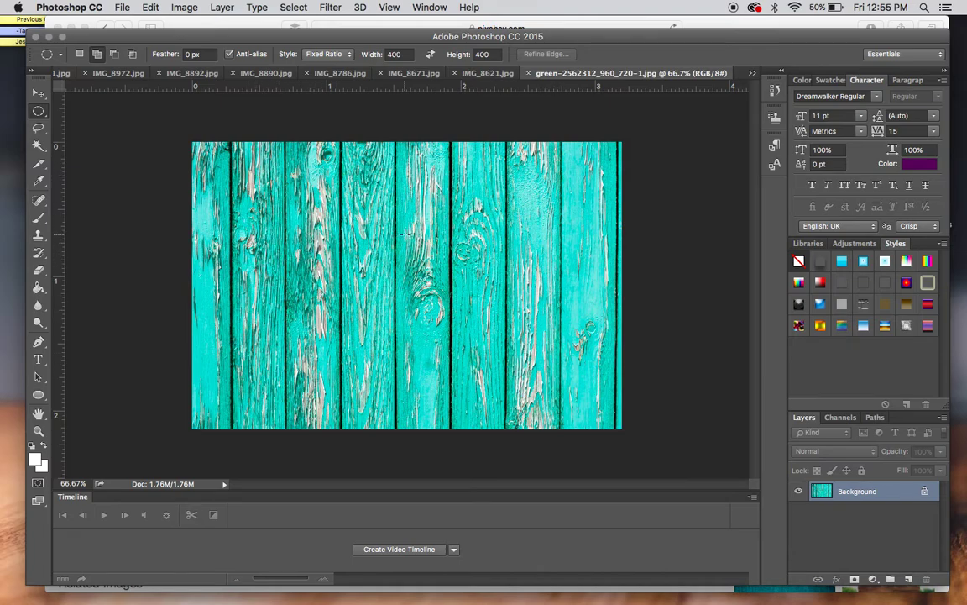
pyautogui.moveTo(395, 174); pyautogui.dragTo(626, 398)
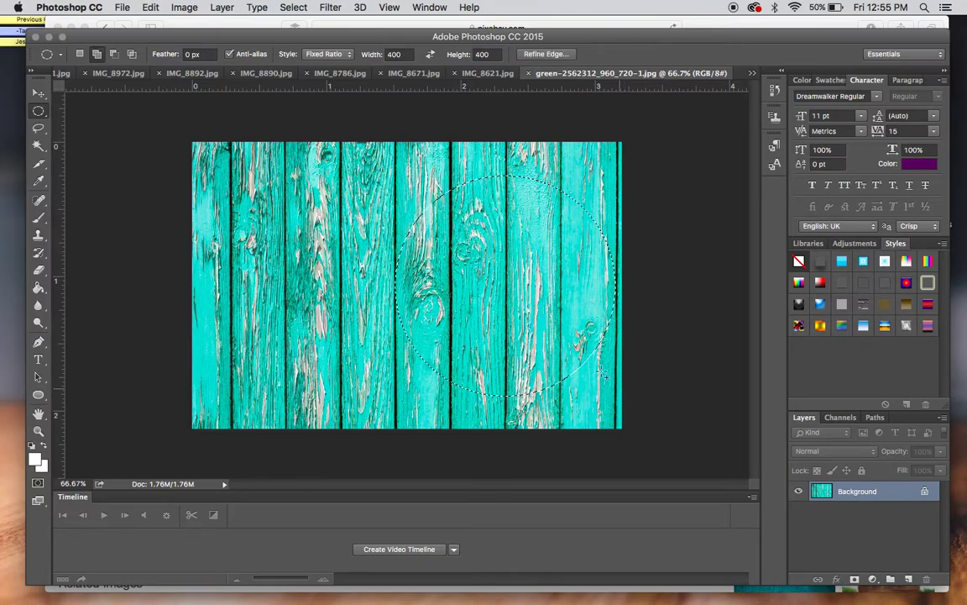
# Invert the circular selection and fill the area outside the circle with white at 100% opacity
pyautogui.click(184, 7)
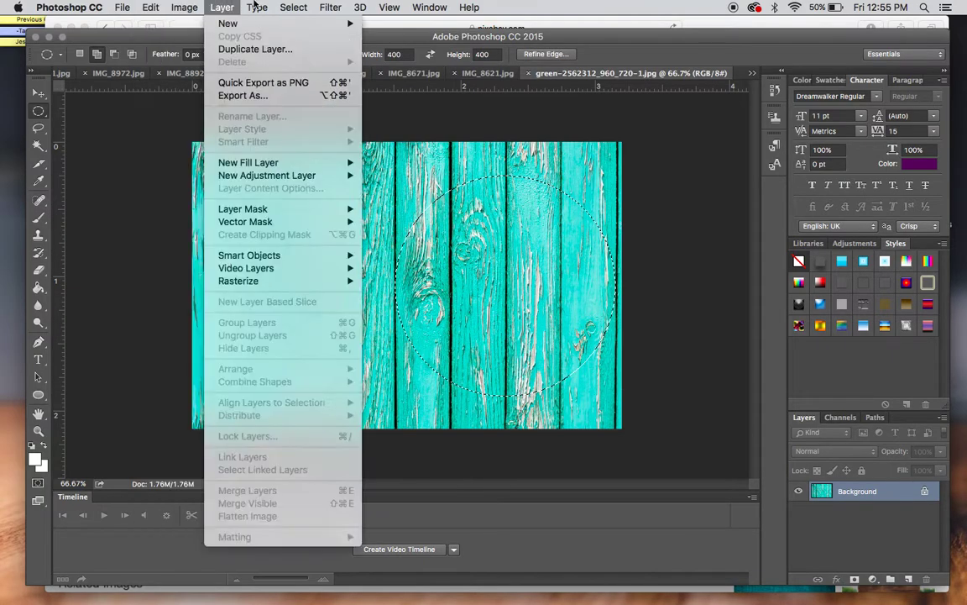
pyautogui.click(304, 61)
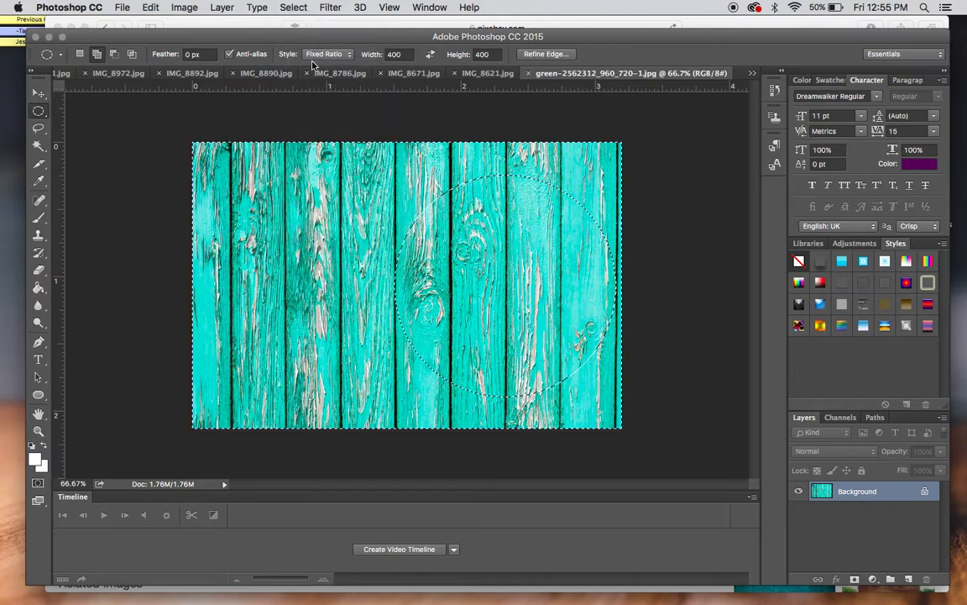
pyautogui.click(293, 7)
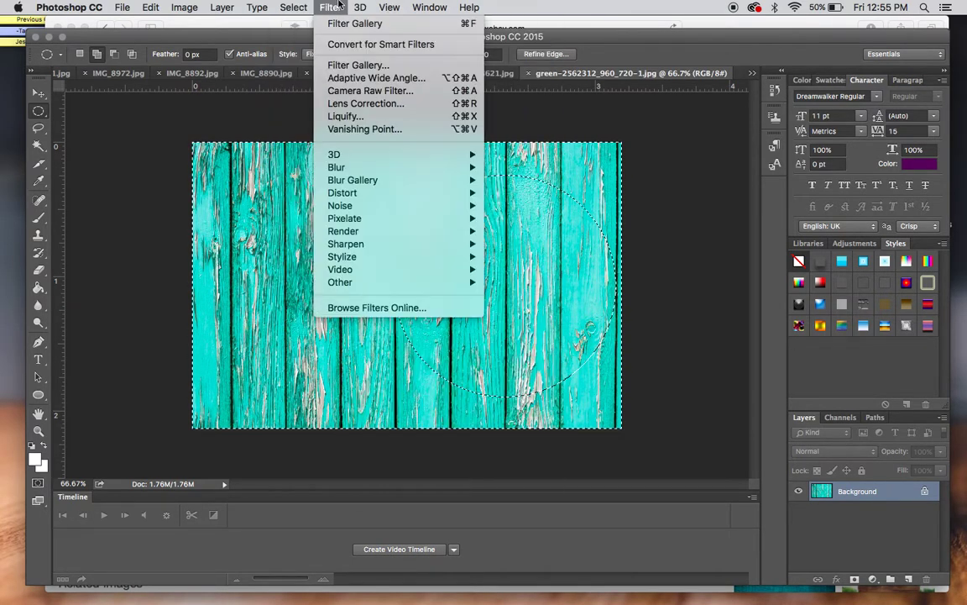
pyautogui.click(293, 7)
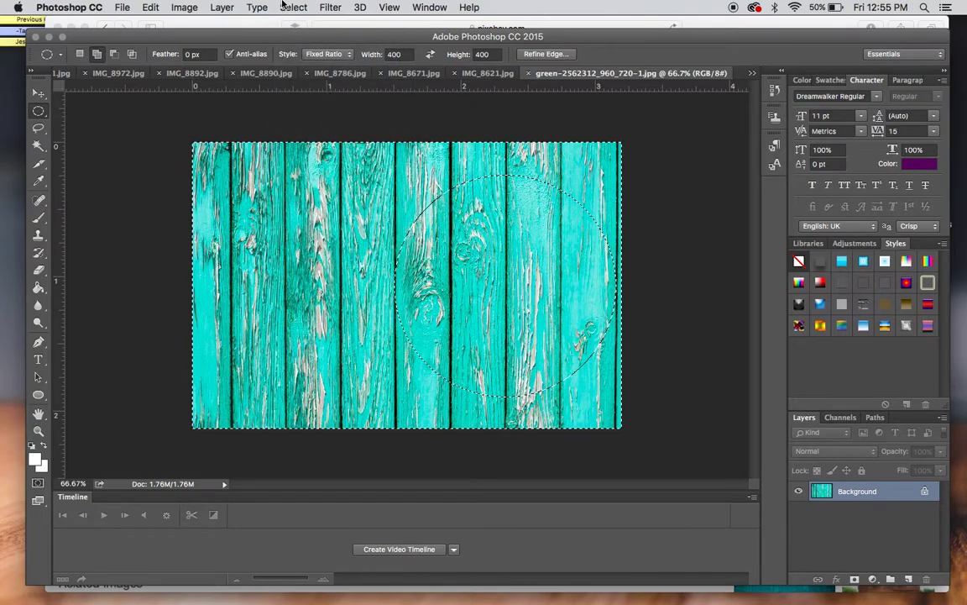
pyautogui.hotkey('shift', 'BackSpace')
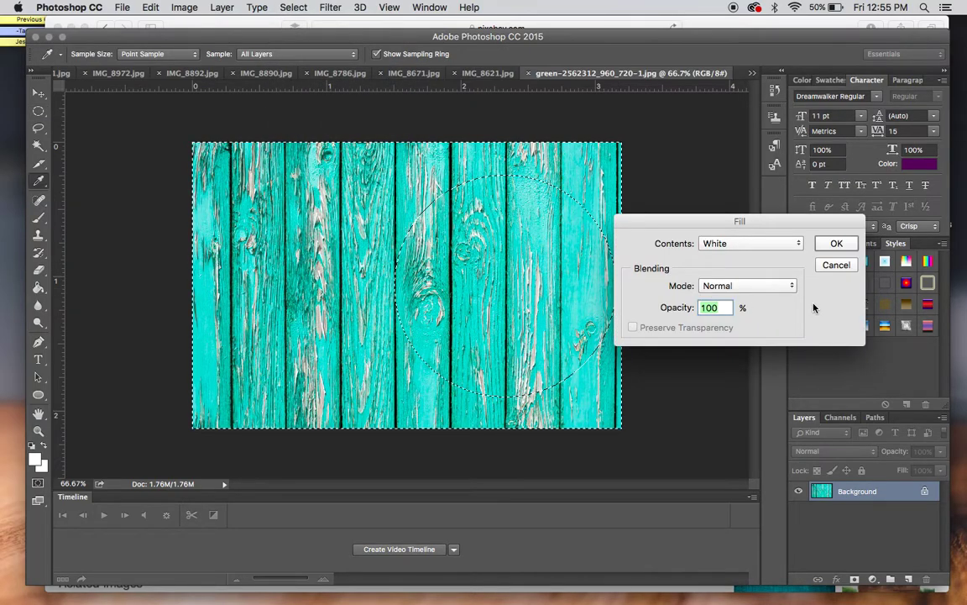
pyautogui.click(840, 243)
pyautogui.press('m')
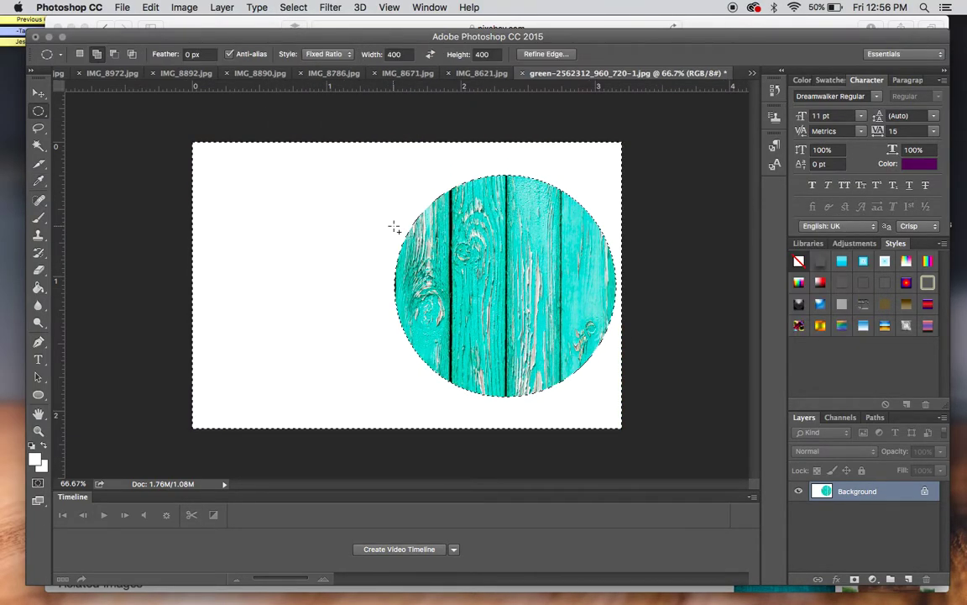
# Trim the image on all four sides based on the top left pixel color
pyautogui.click(185, 7)
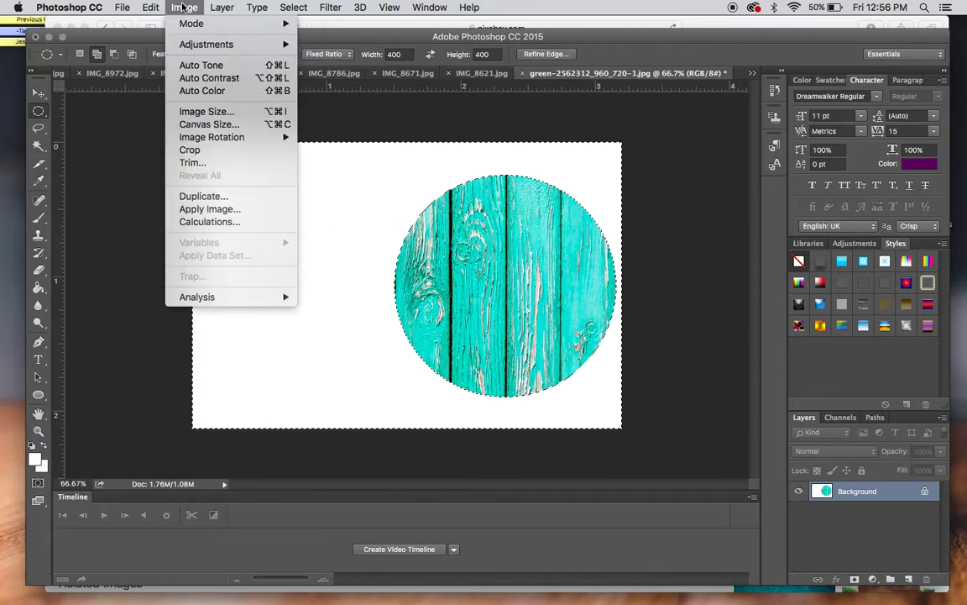
pyautogui.click(193, 162)
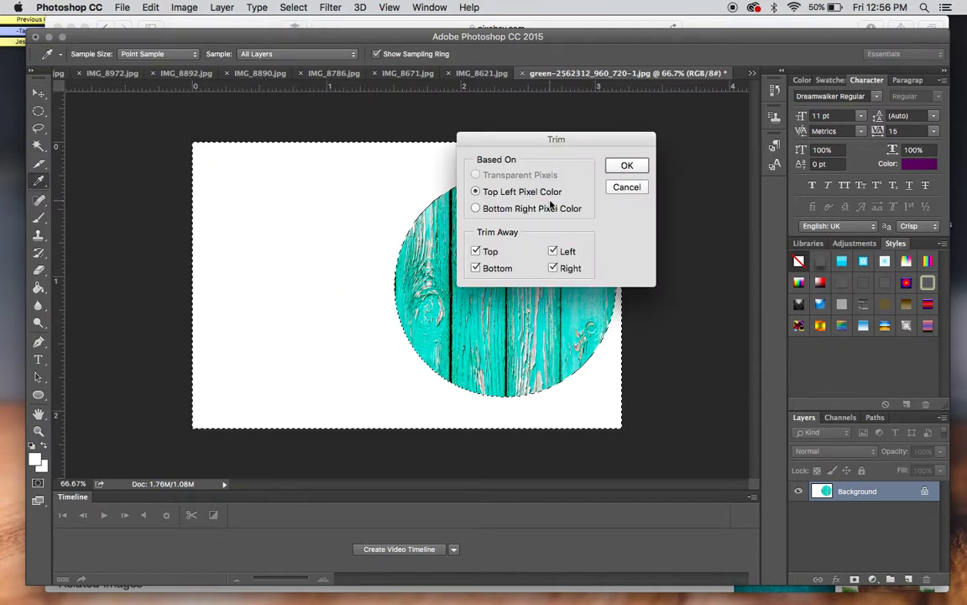
pyautogui.click(628, 167)
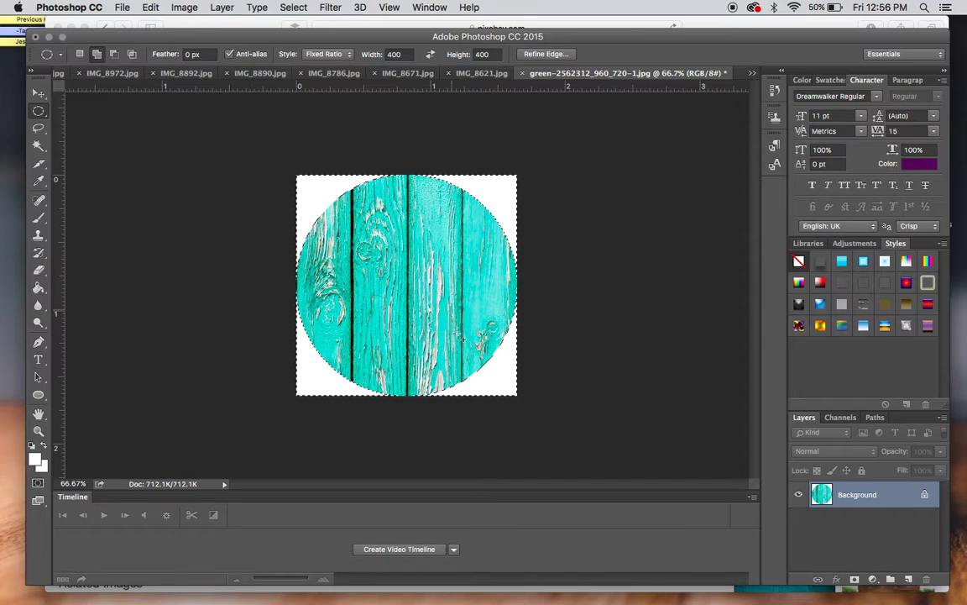
# Add text over the wood circle with the lines "My", "Greatest" and "Blessings" in 11 pt Dreamwalker
pyautogui.doubleClick(71, 484)
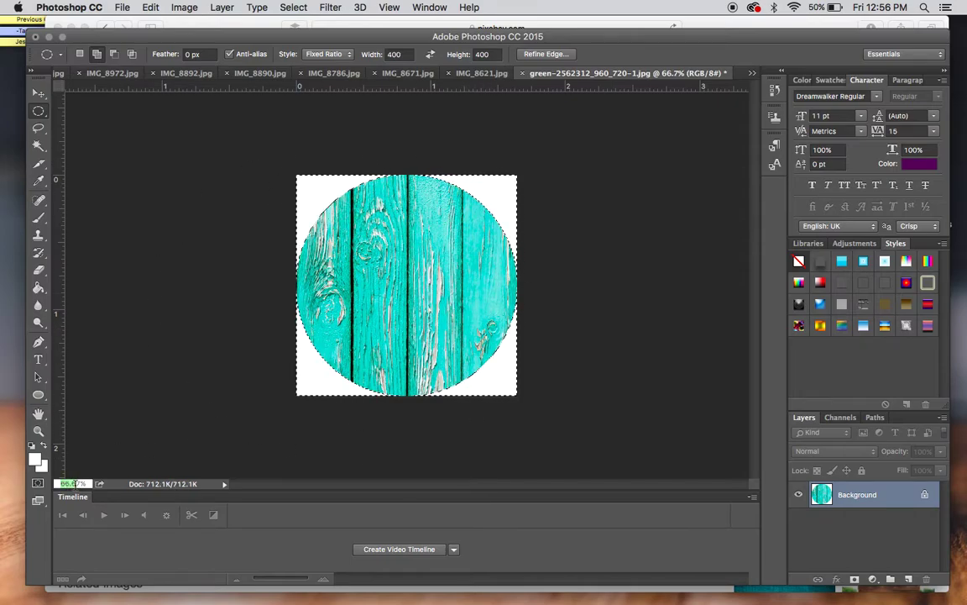
pyautogui.write('807')
pyautogui.press('Return')
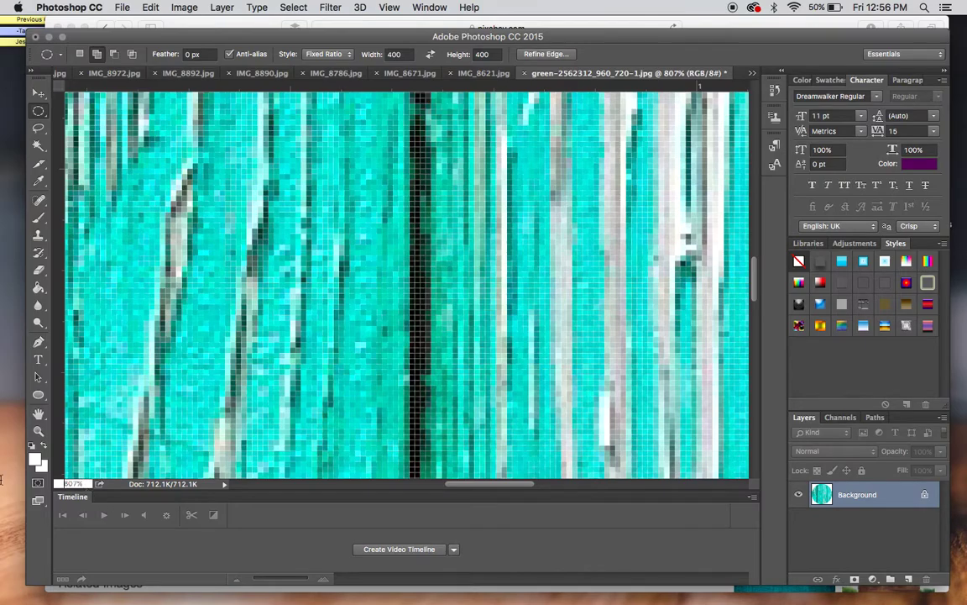
pyautogui.moveTo(3, 484)
pyautogui.press('Return')
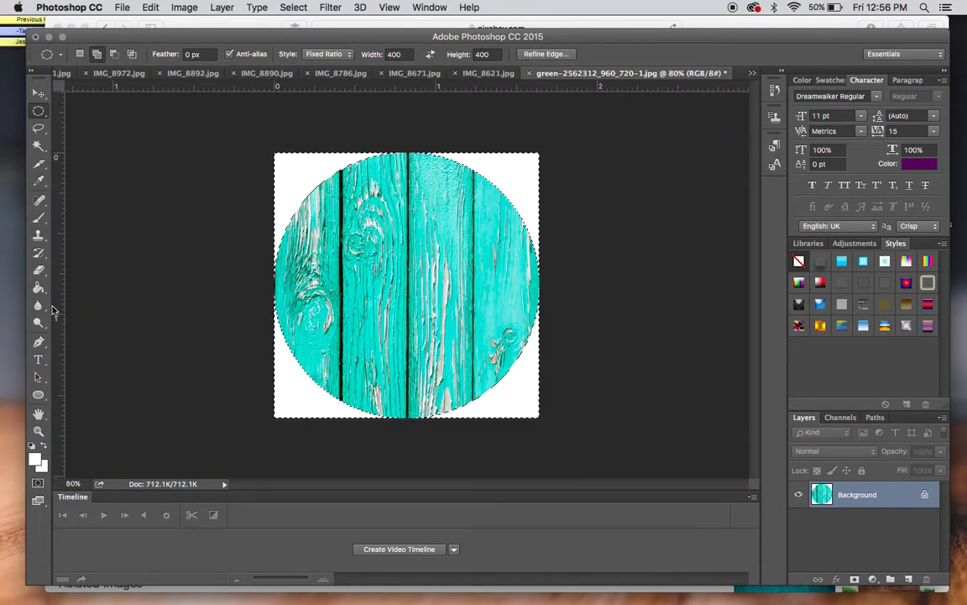
pyautogui.click(38, 358)
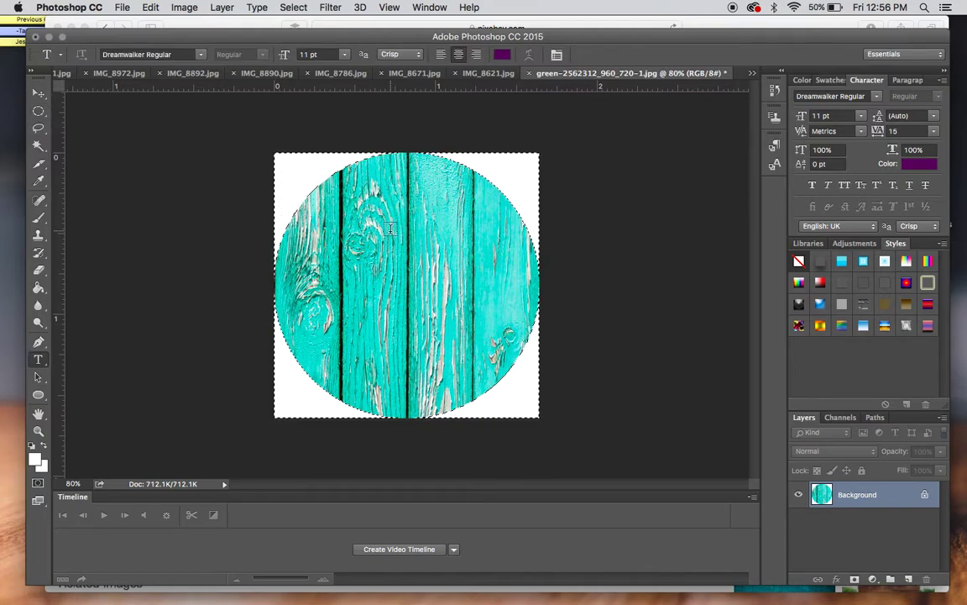
pyautogui.click(384, 222)
pyautogui.write('MY')
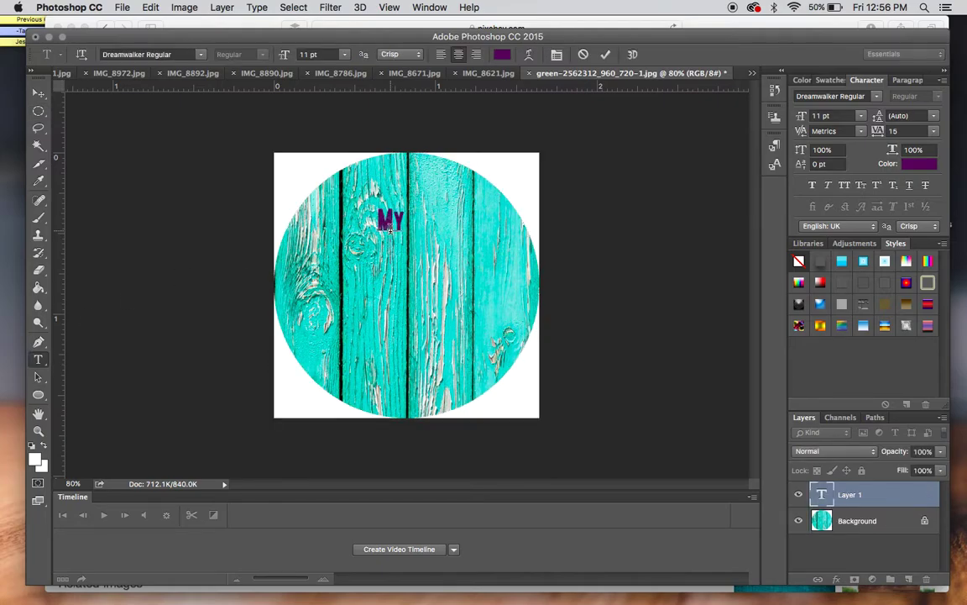
pyautogui.press('Return')
pyautogui.write('GREATS')
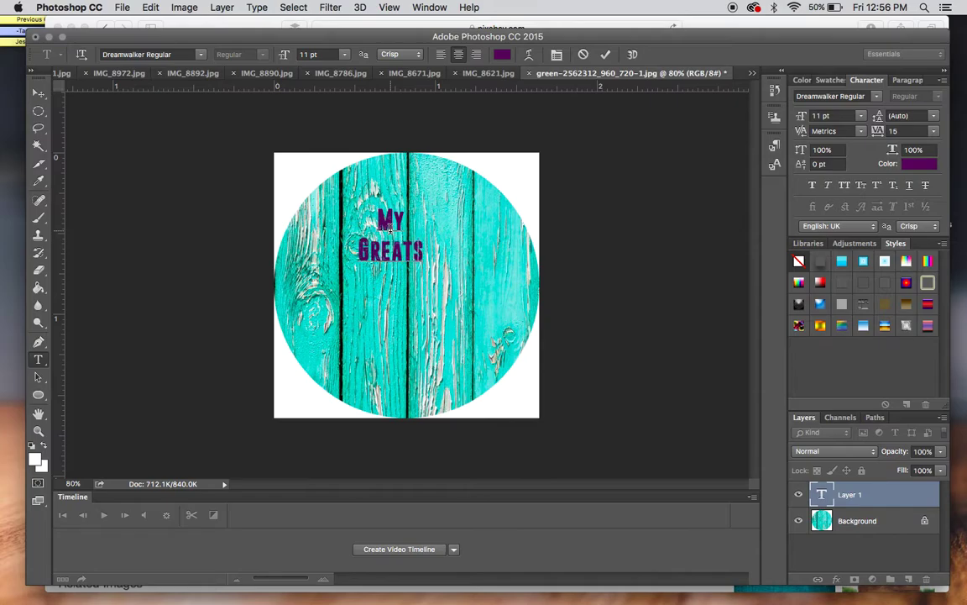
pyautogui.press('BackSpace')
pyautogui.write('EST')
pyautogui.press('Return')
pyautogui.write('Blessings')
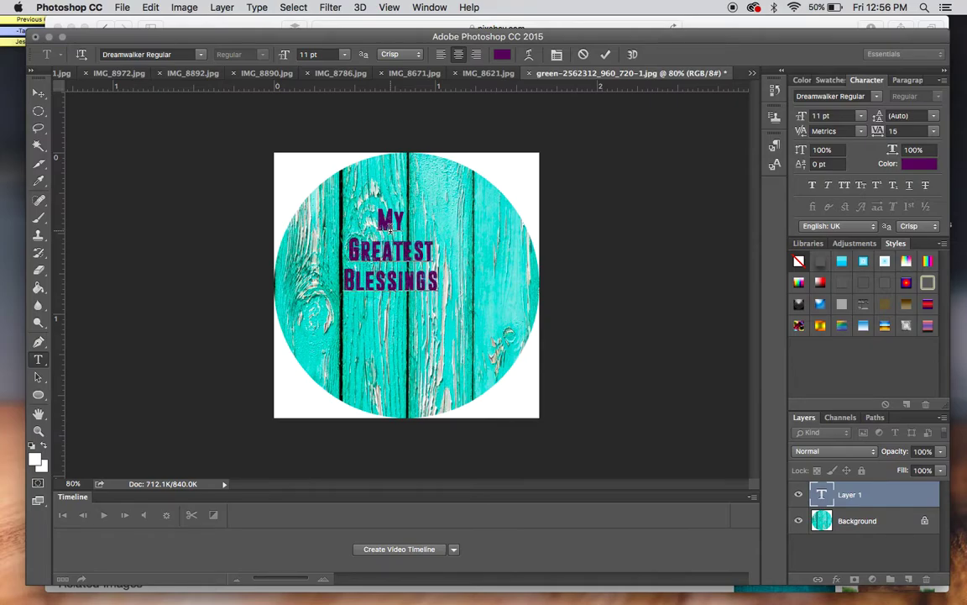
# Continue the slogan with the lines "Call Me" and "MOM"
pyautogui.press('Return')
pyautogui.write('Call Me')
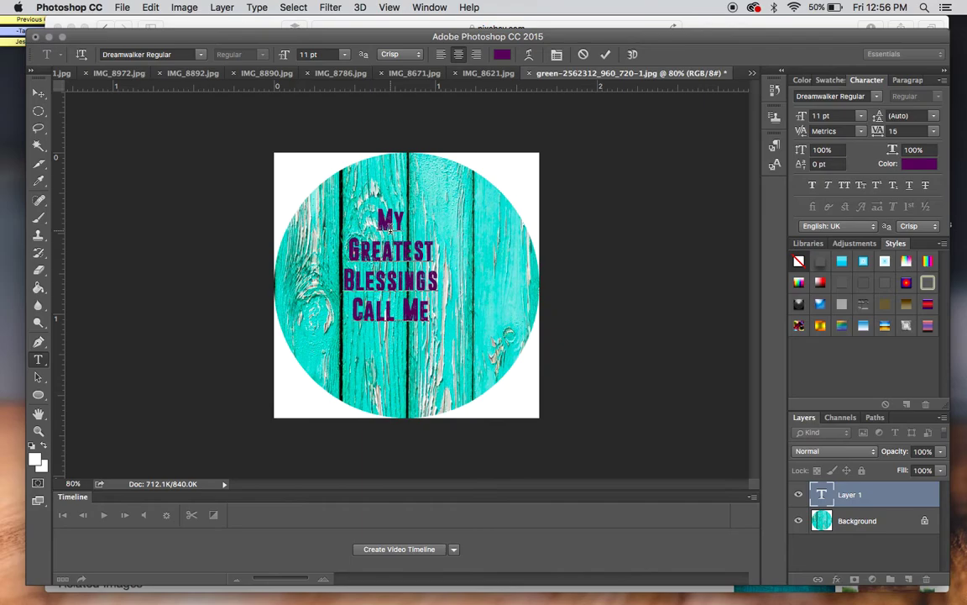
pyautogui.press('Return')
pyautogui.write('Mom')
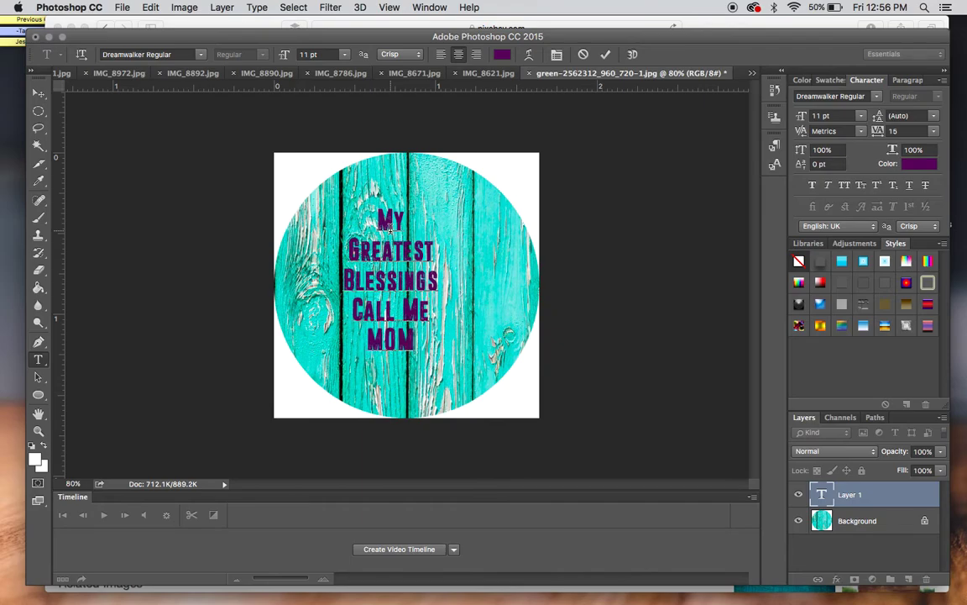
pyautogui.press('BackSpace')
pyautogui.write('m')
# Set the font size of the word "MOM" to 15 pt
pyautogui.hotkey('shift', 'Left')
pyautogui.hotkey('shift', 'Left')
pyautogui.hotkey('shift', 'Left')
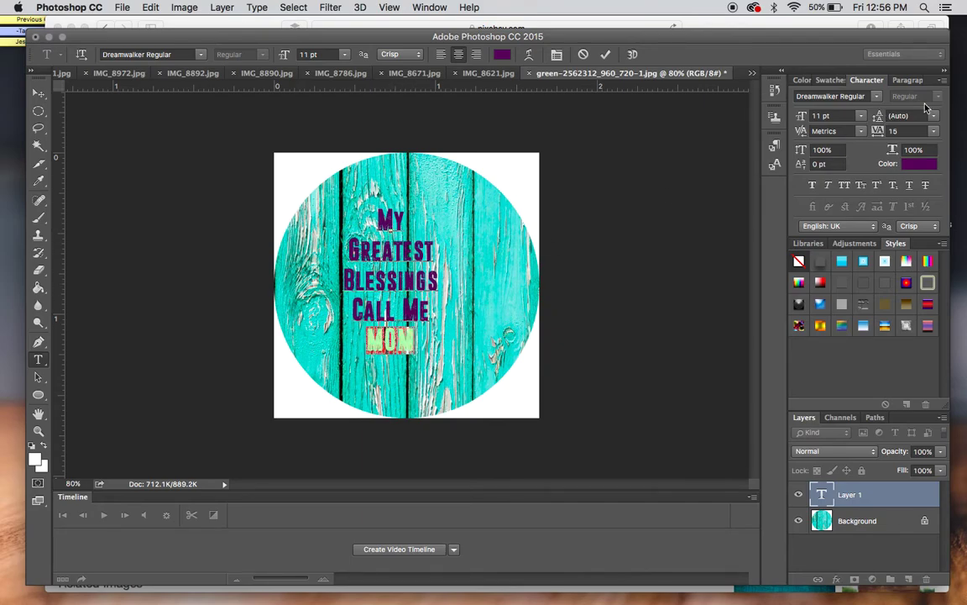
pyautogui.click(836, 116)
pyautogui.write('15')
pyautogui.press('Return')
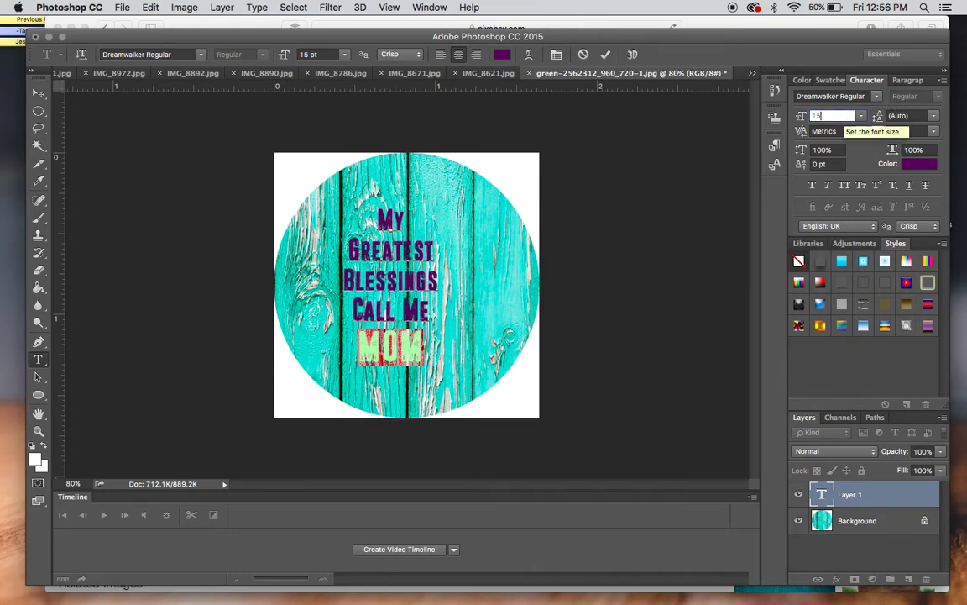
# Commit the slogan text and move it to the center of the wood circle
pyautogui.press('super+h')
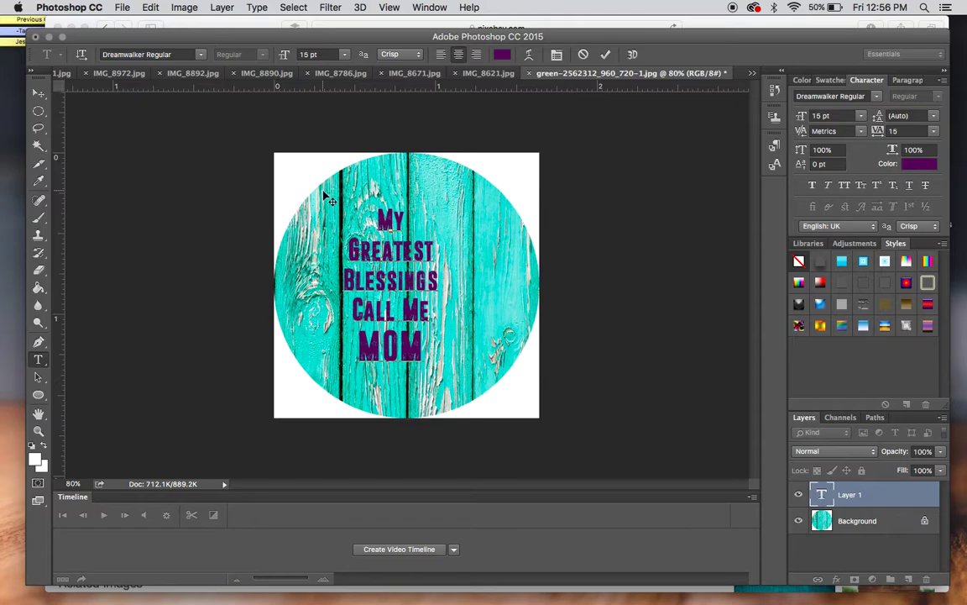
pyautogui.click(38, 92)
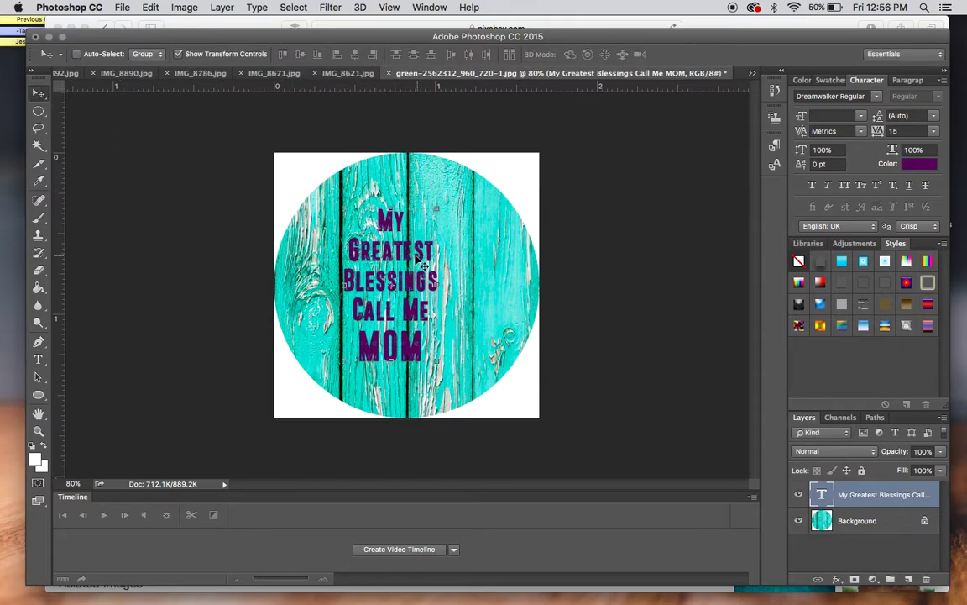
pyautogui.moveTo(420, 262)
pyautogui.mouseDown()
pyautogui.moveTo(451, 263)
pyautogui.moveTo(430, 261)
pyautogui.mouseUp()
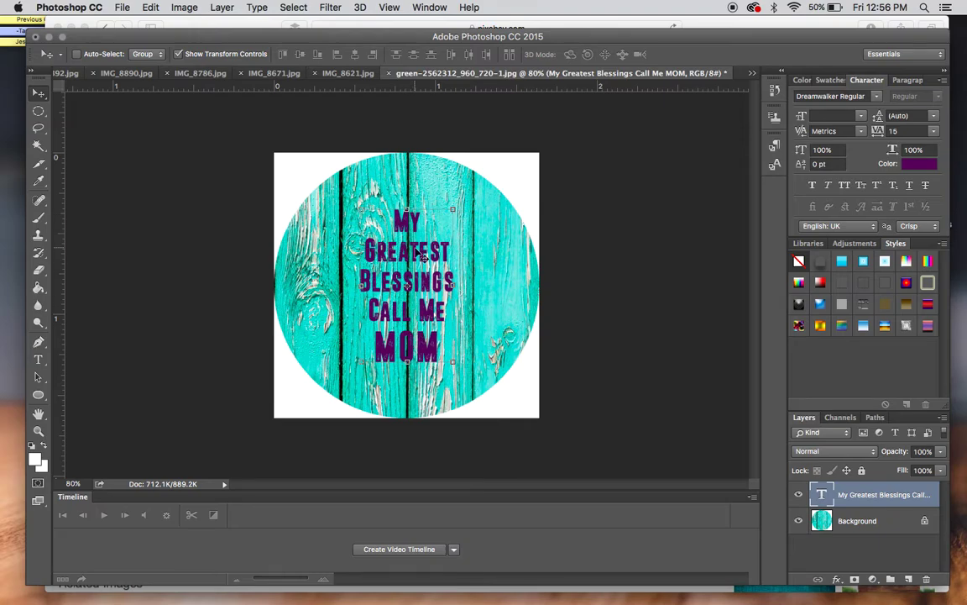
# Start a new text layer near the top of the wood circle and commit it empty
pyautogui.click(39, 361)
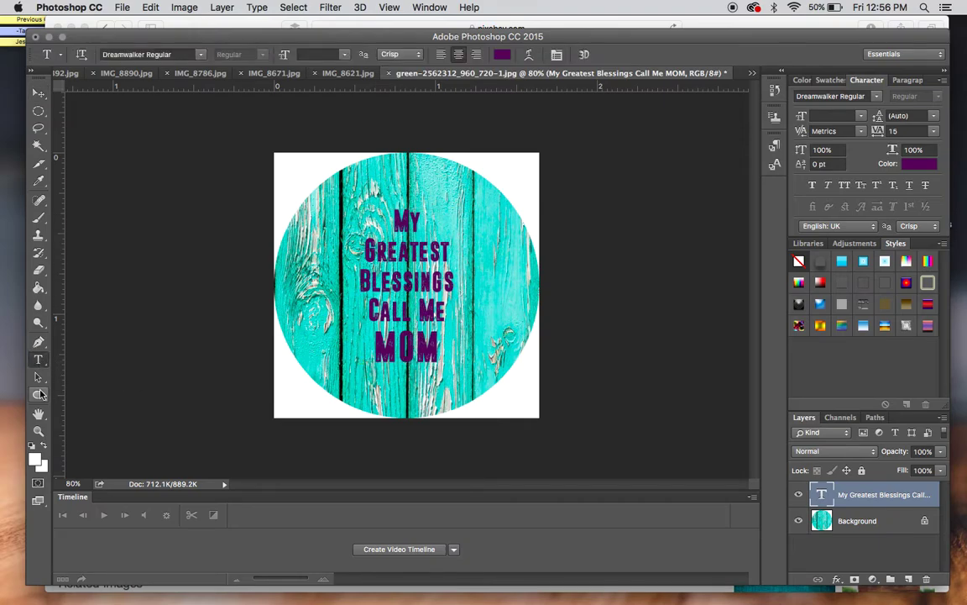
pyautogui.click(39, 394)
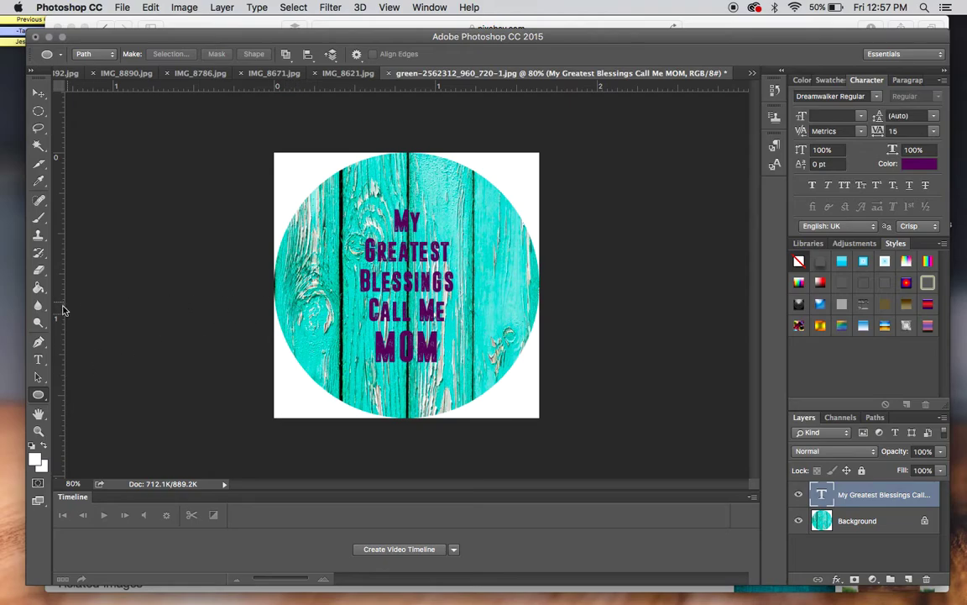
pyautogui.press('t')
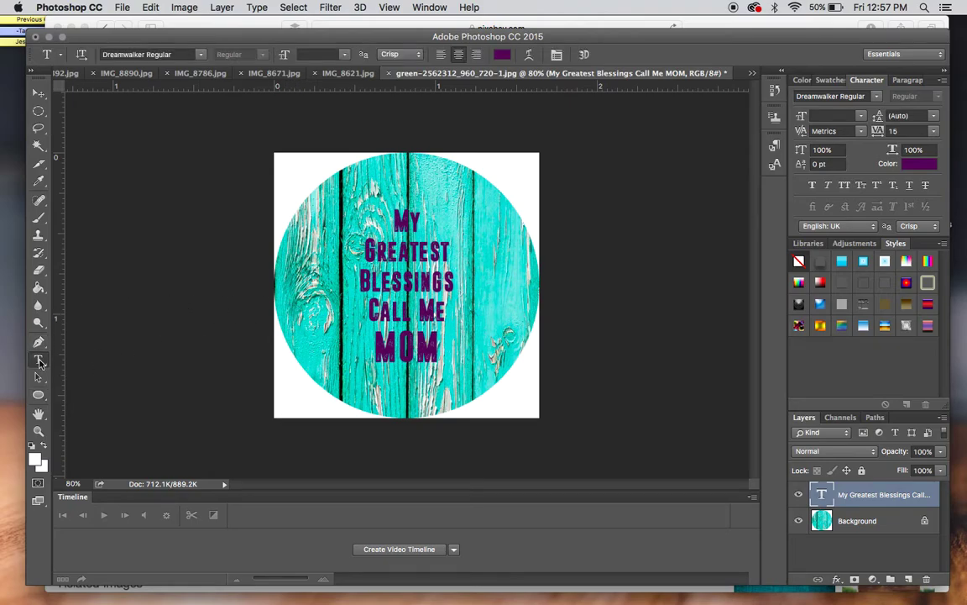
pyautogui.click(401, 174)
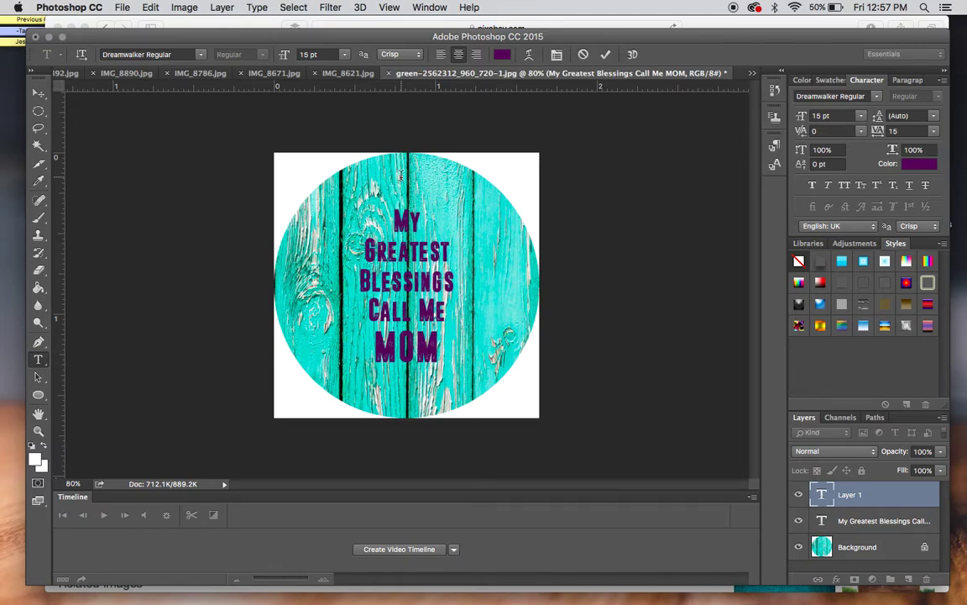
pyautogui.click(867, 510)
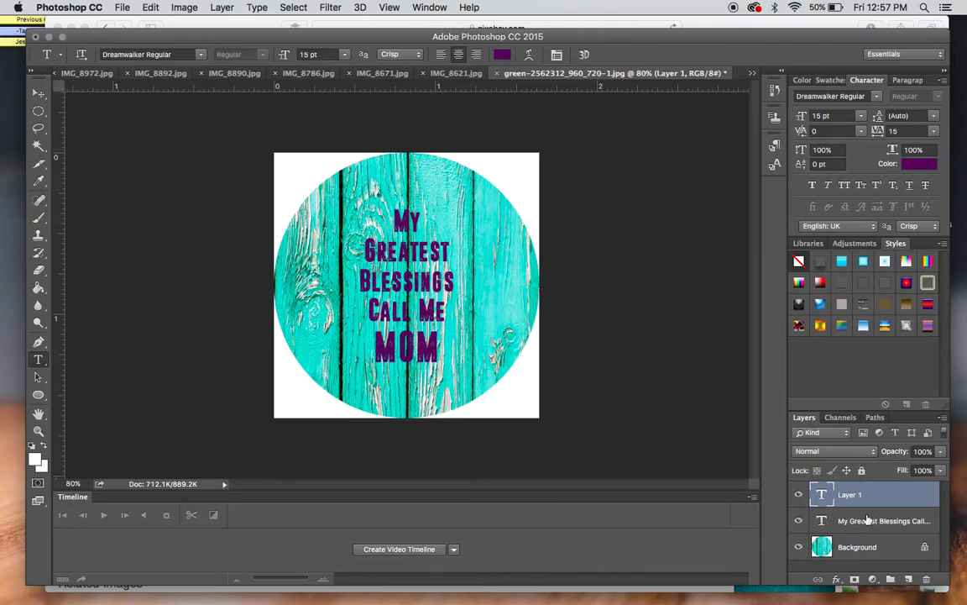
# Try warping the slogan text with a horizontal Arc style at a bend of -35%
pyautogui.click(867, 521)
pyautogui.click(406, 352)
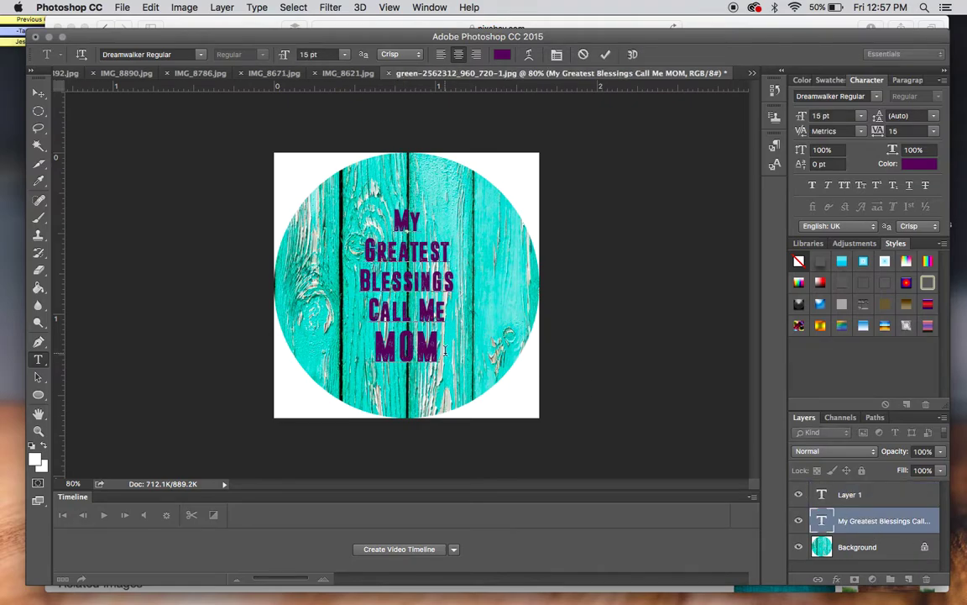
pyautogui.moveTo(441, 350); pyautogui.dragTo(361, 348)
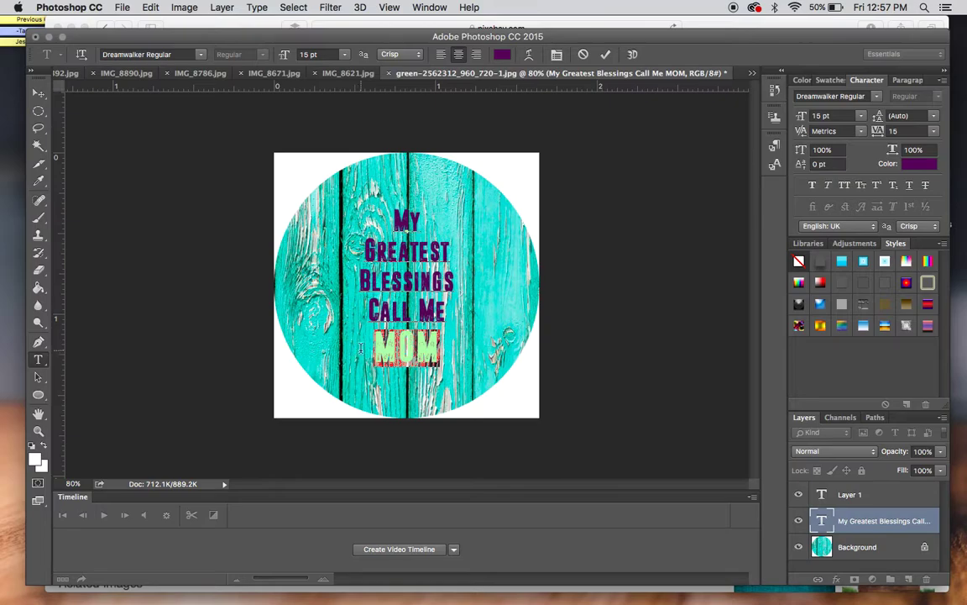
pyautogui.click(529, 55)
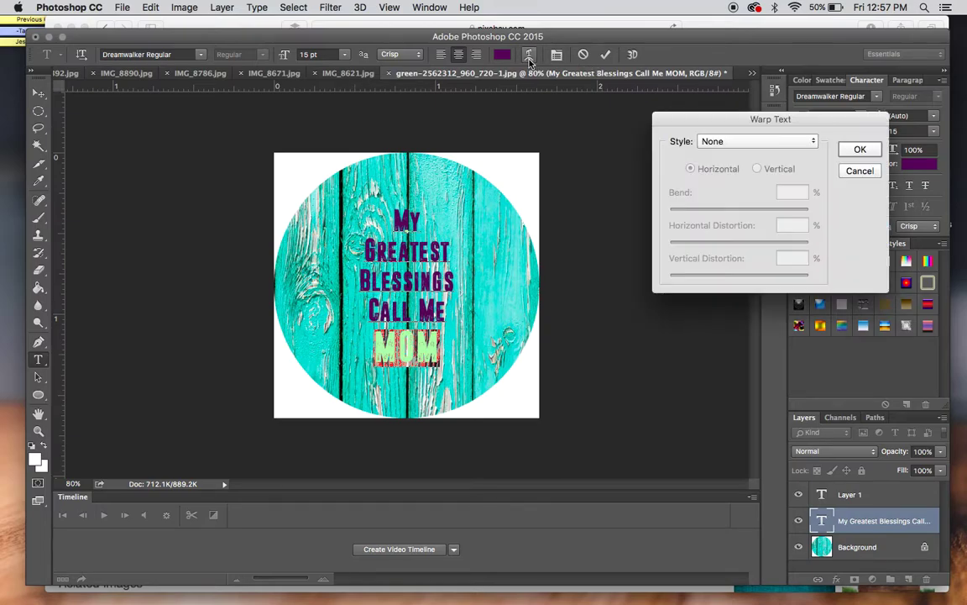
pyautogui.click(750, 142)
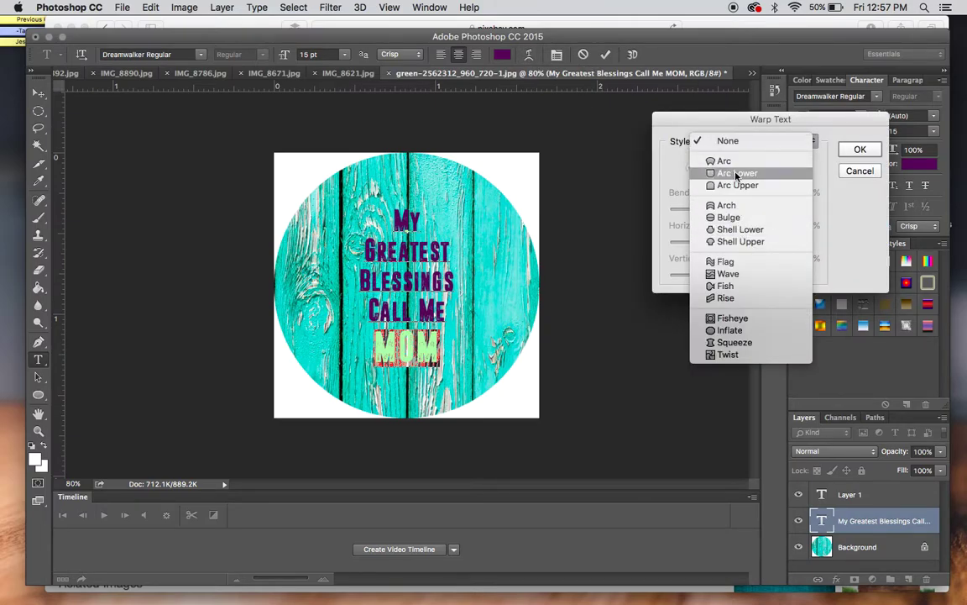
pyautogui.click(732, 161)
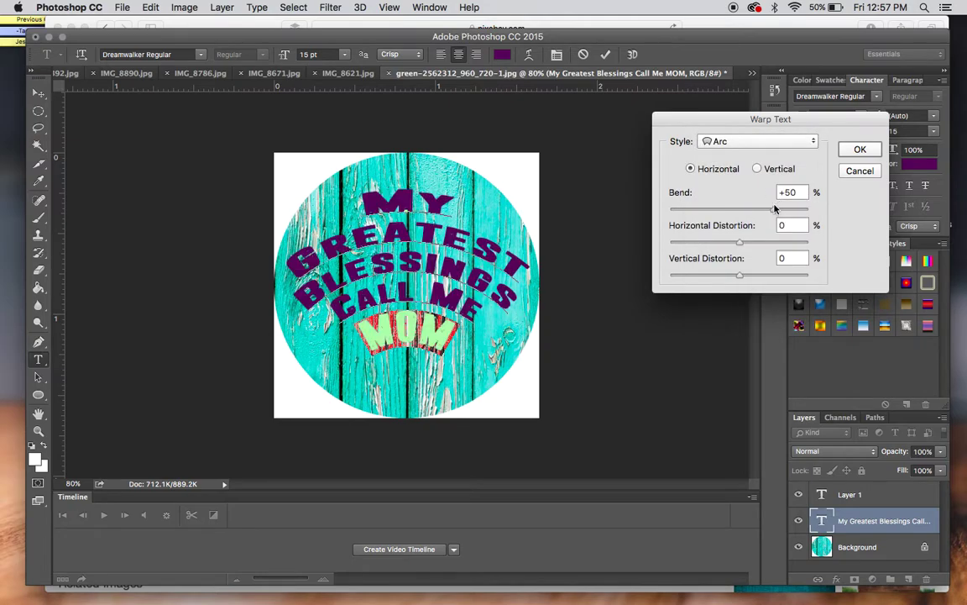
pyautogui.moveTo(774, 208); pyautogui.dragTo(722, 223)
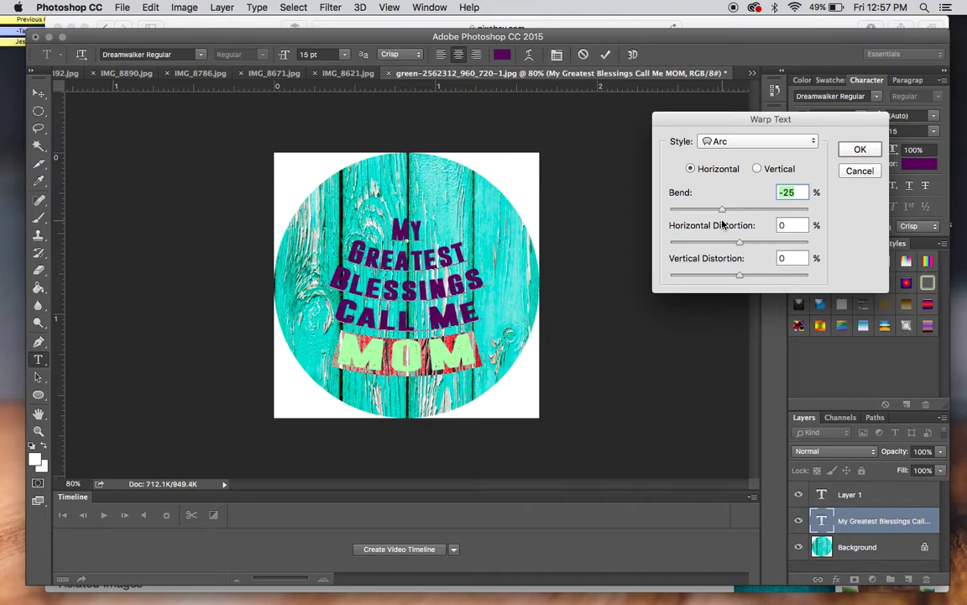
pyautogui.moveTo(722, 223); pyautogui.dragTo(717, 209)
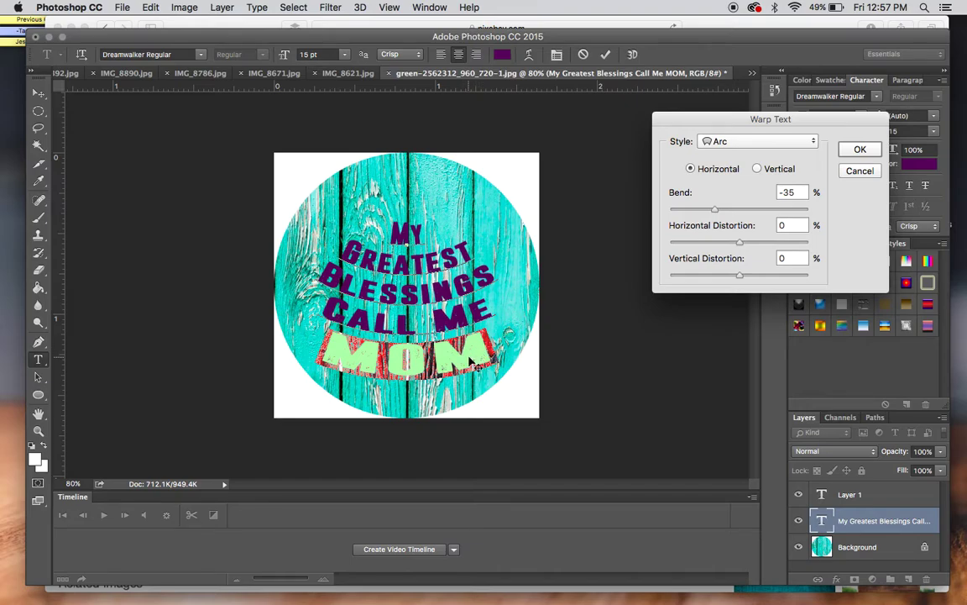
pyautogui.click(859, 150)
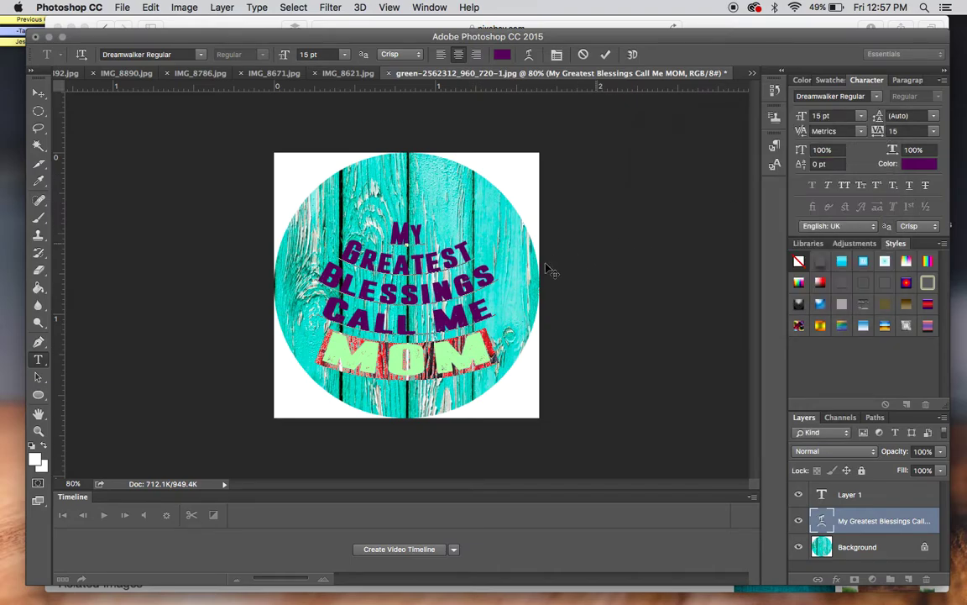
pyautogui.click(432, 313)
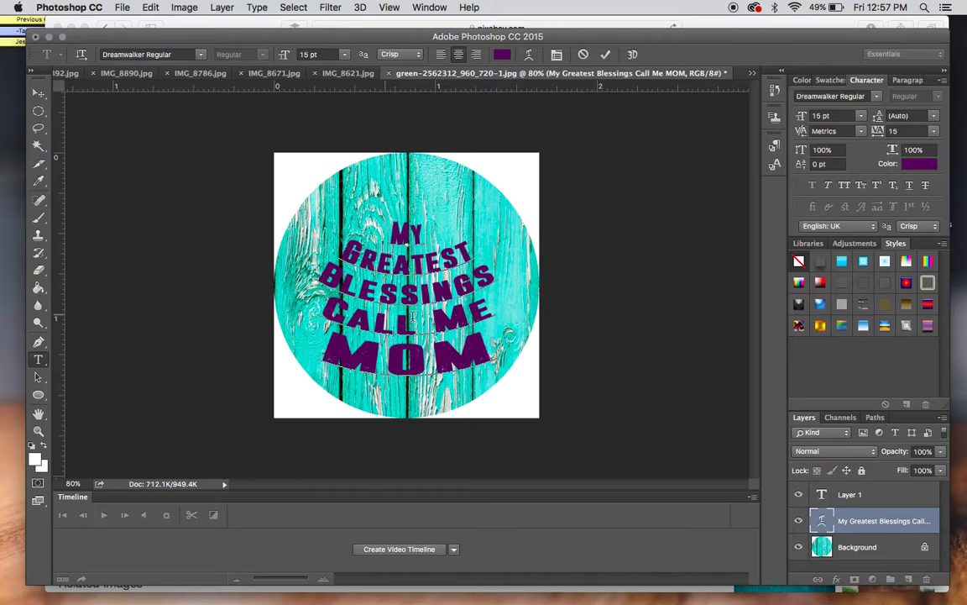
pyautogui.click(584, 56)
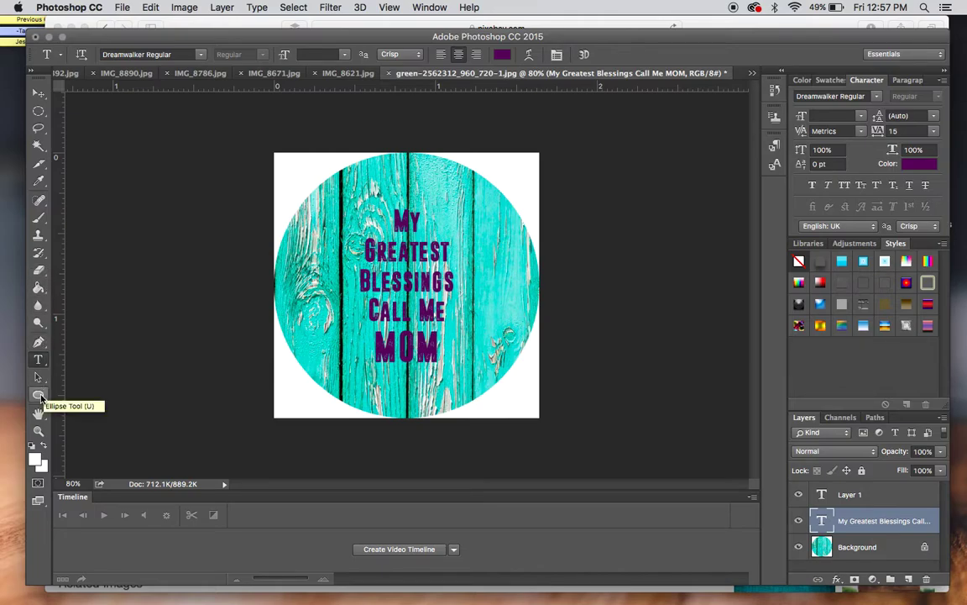
# Draw a circular path about 384 px in diameter around the slogan with the Ellipse tool in Path mode
pyautogui.click(40, 397)
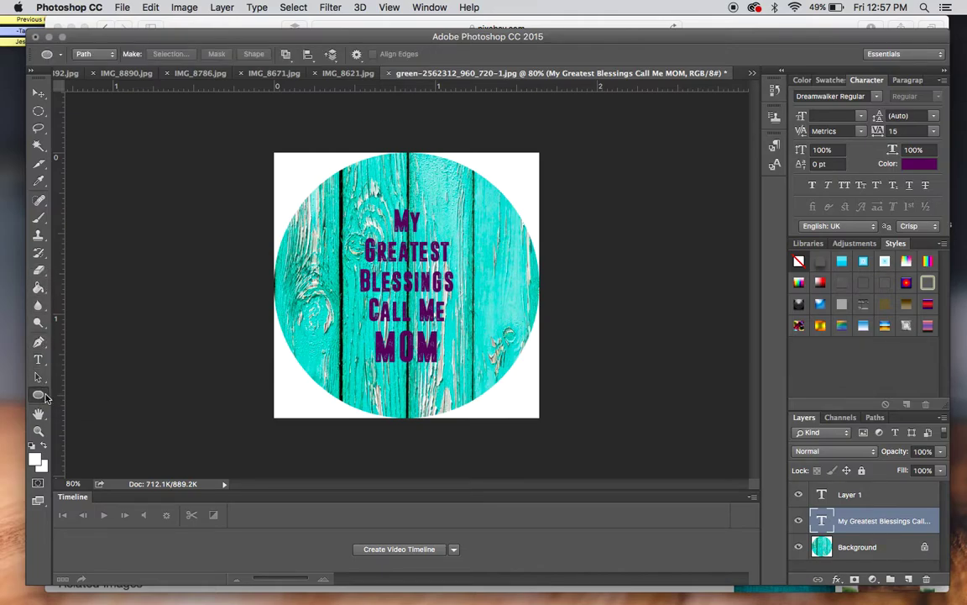
pyautogui.click(93, 54)
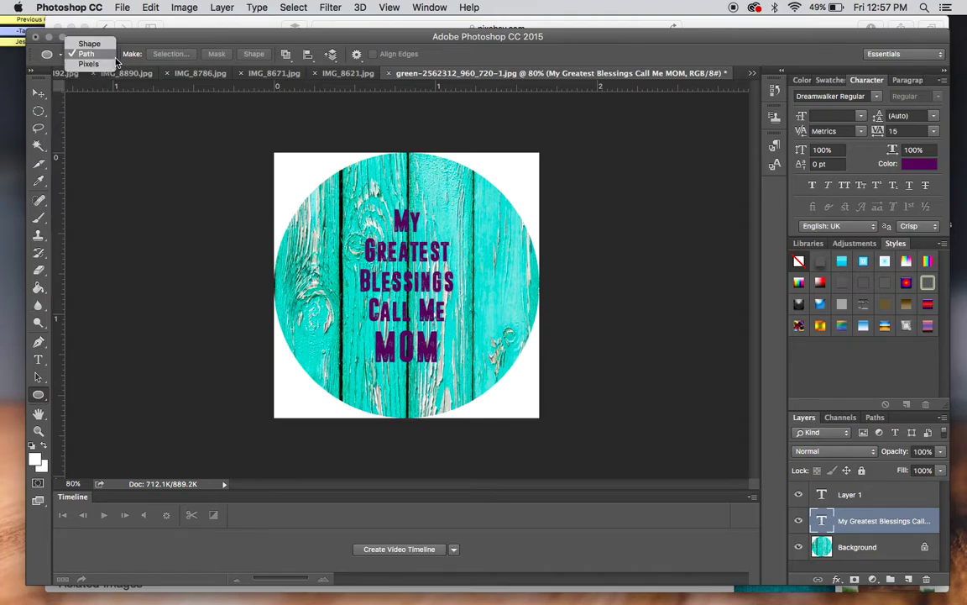
pyautogui.click(99, 40)
pyautogui.click(97, 52)
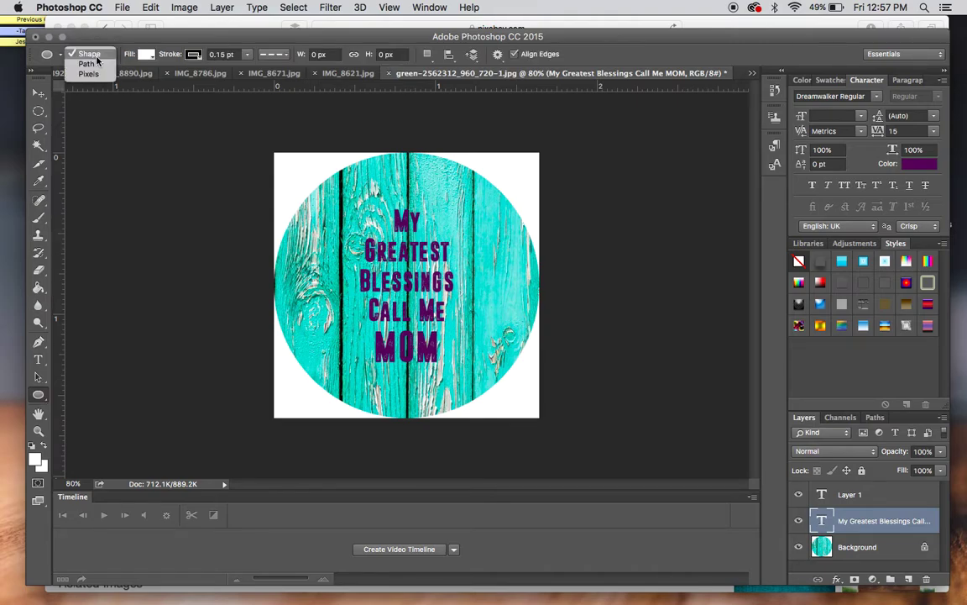
pyautogui.click(94, 60)
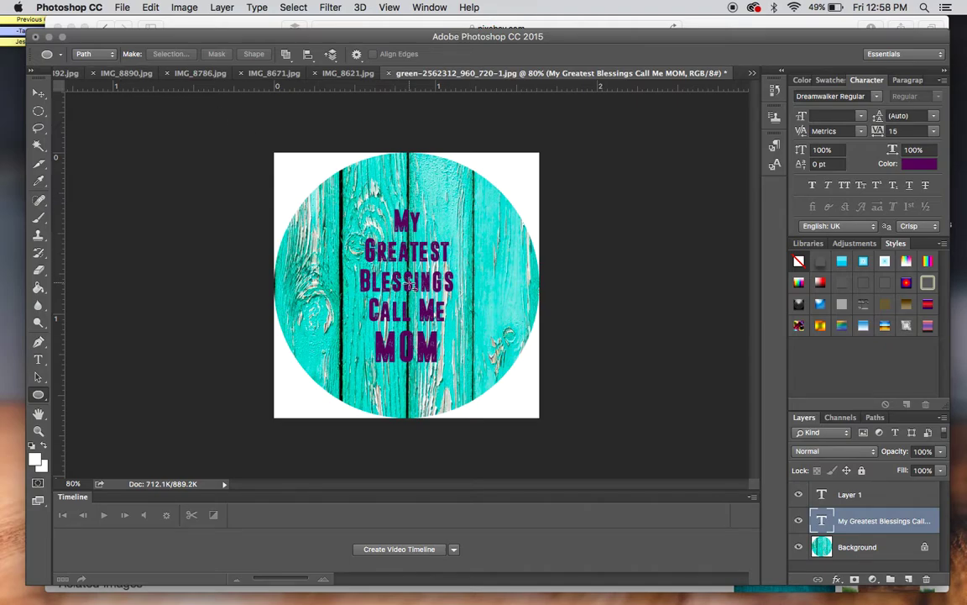
pyautogui.moveTo(410, 286); pyautogui.dragTo(542, 390)
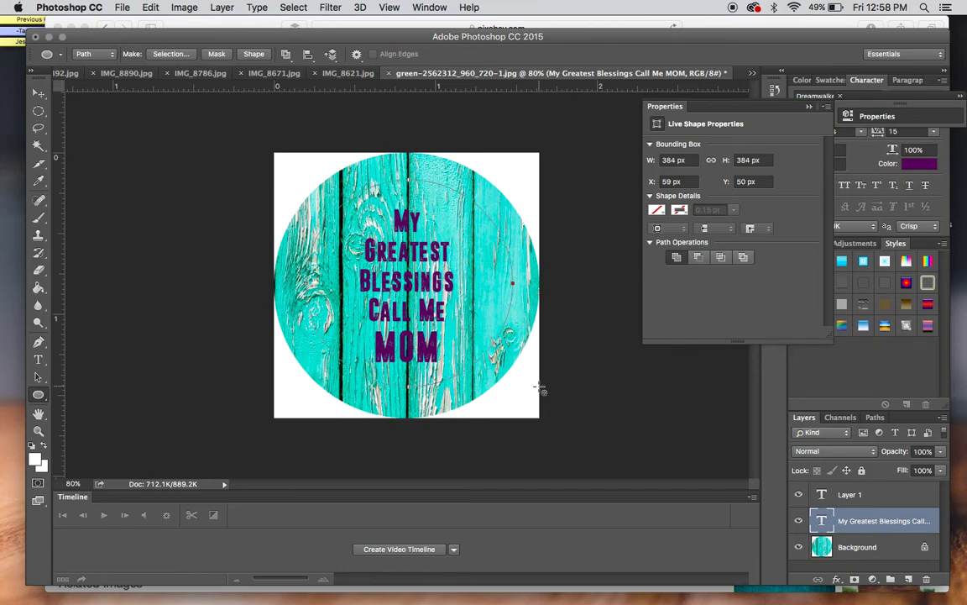
# Start a new text layer on the circular path at its uppermost point
pyautogui.click(38, 360)
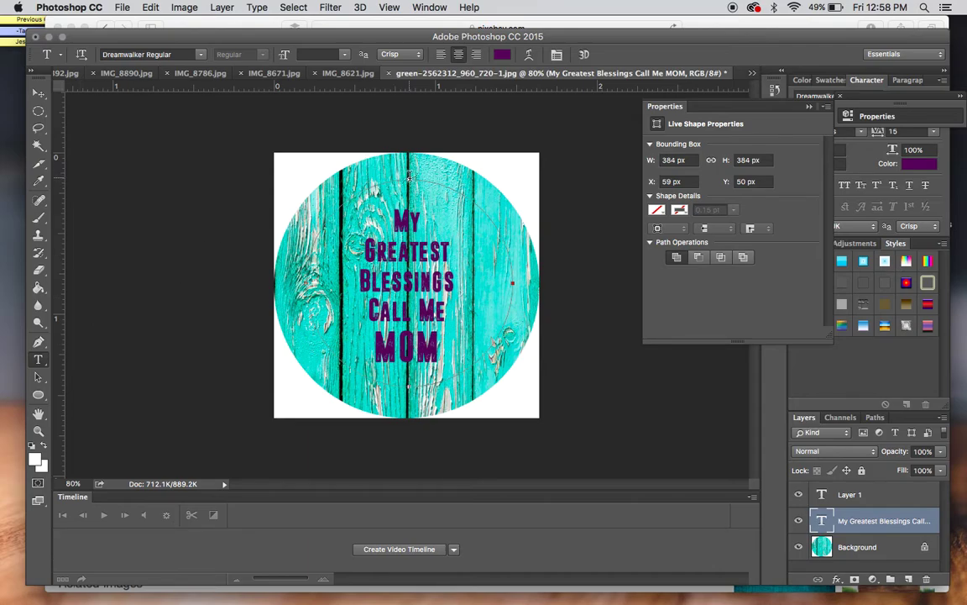
pyautogui.scroll(6, 410, 176)
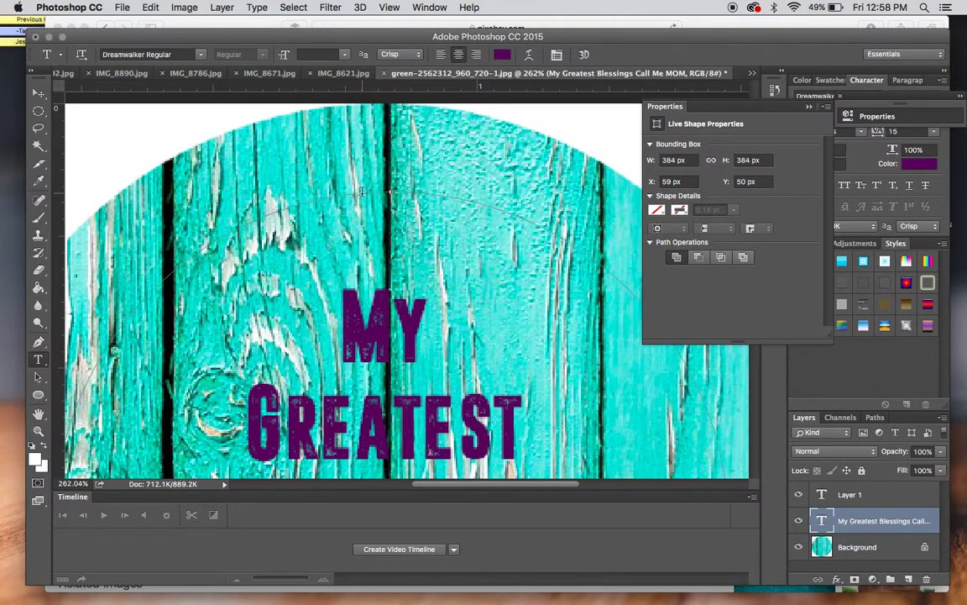
pyautogui.click(391, 188)
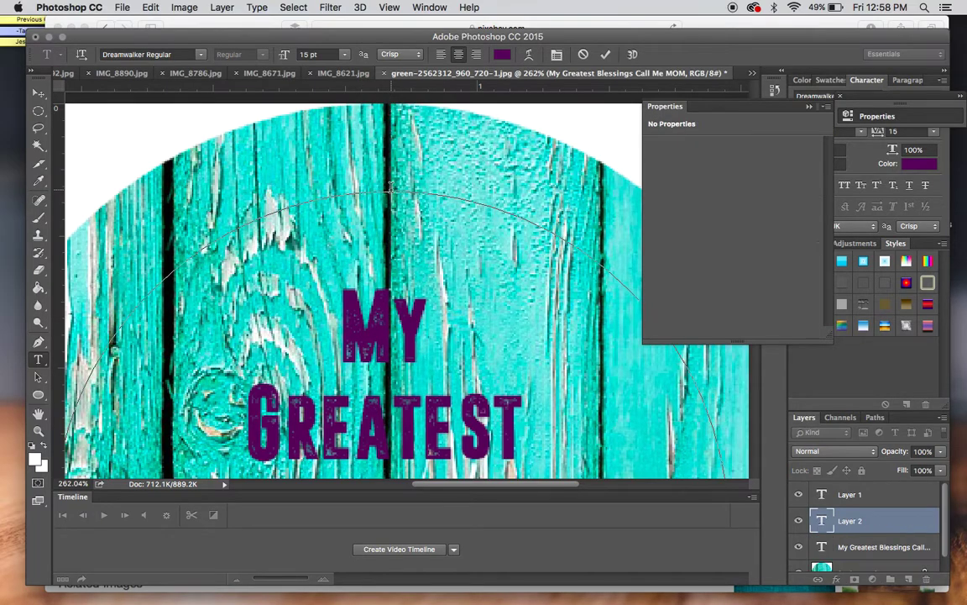
pyautogui.scroll(-3, 391, 188)
pyautogui.scroll(-1, 390, 188)
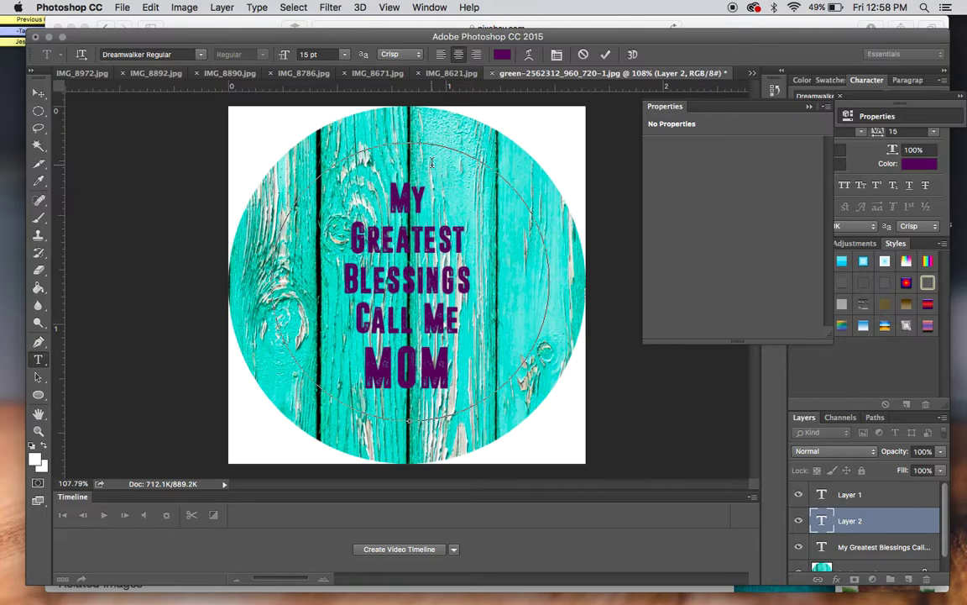
# Enter the children's first names along the circular path, separated by wide spaces
pyautogui.write('BEN')
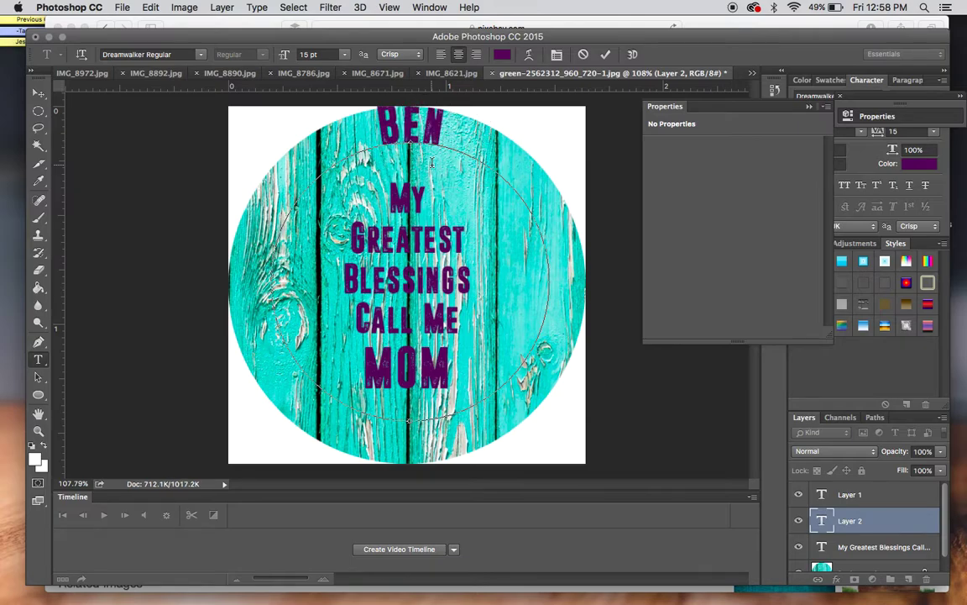
pyautogui.write(' PHILIP')
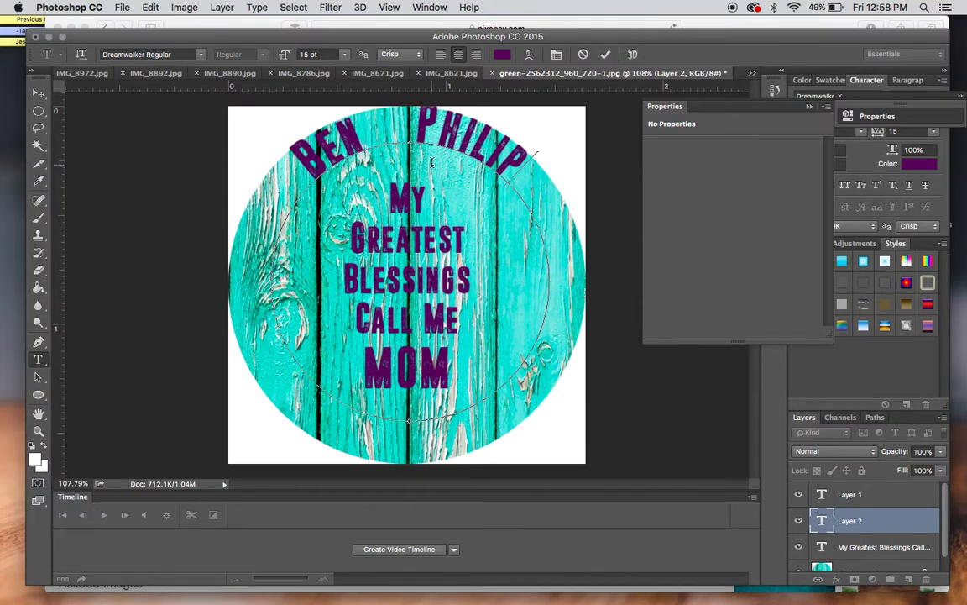
pyautogui.moveTo(537, 154); pyautogui.dragTo(555, 178)
pyautogui.write('BETHANY')
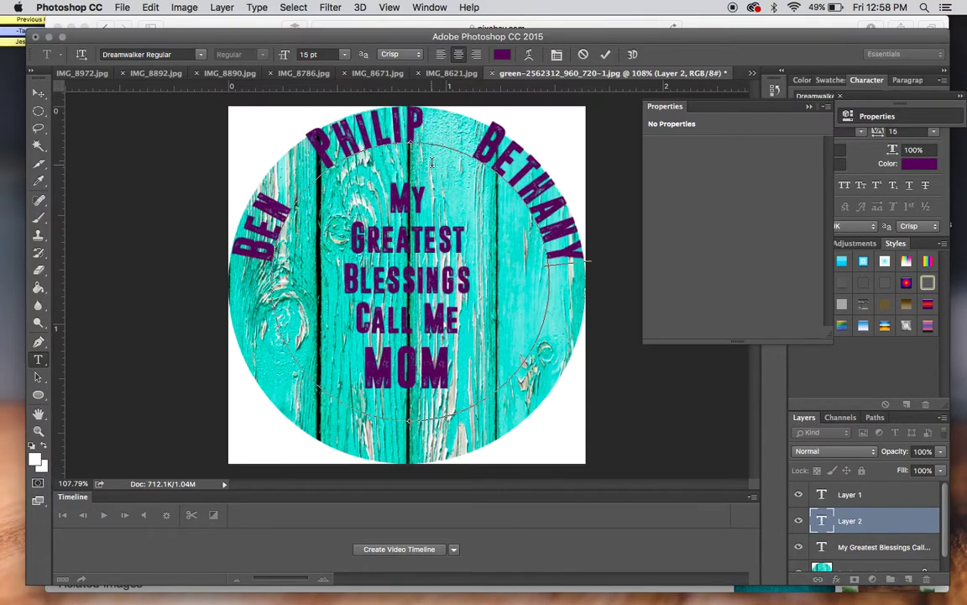
pyautogui.write(' JOEL')
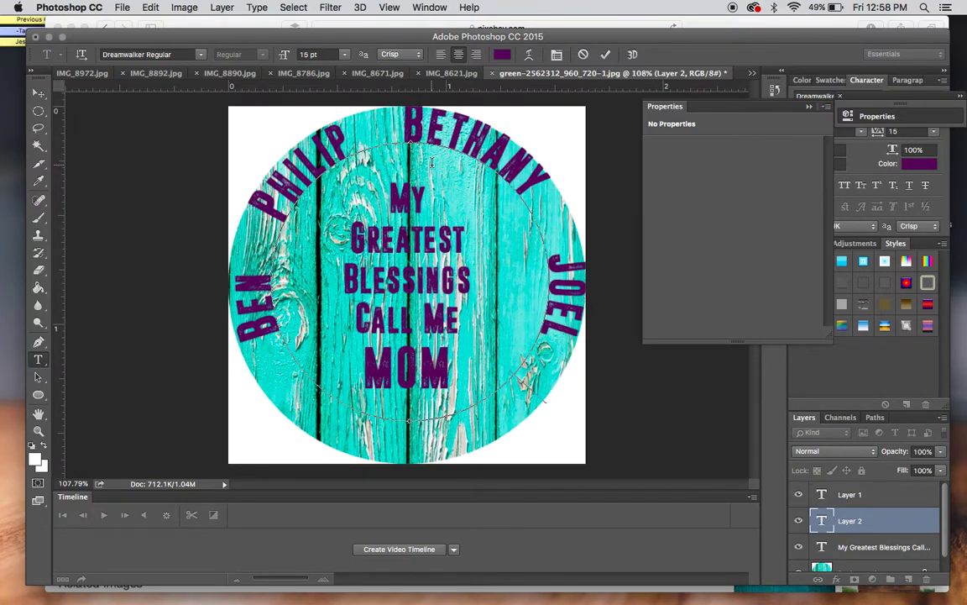
pyautogui.write(' MELISSA')
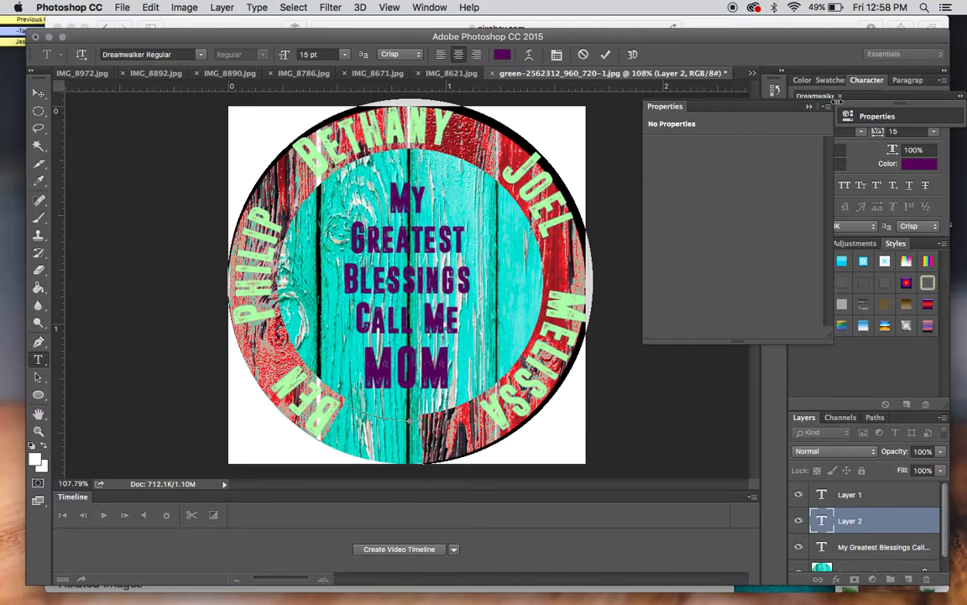
# Set the font size of the names on the path to 10 pt and add the remaining names to complete the ring
pyautogui.moveTo(837, 99); pyautogui.dragTo(829, 112)
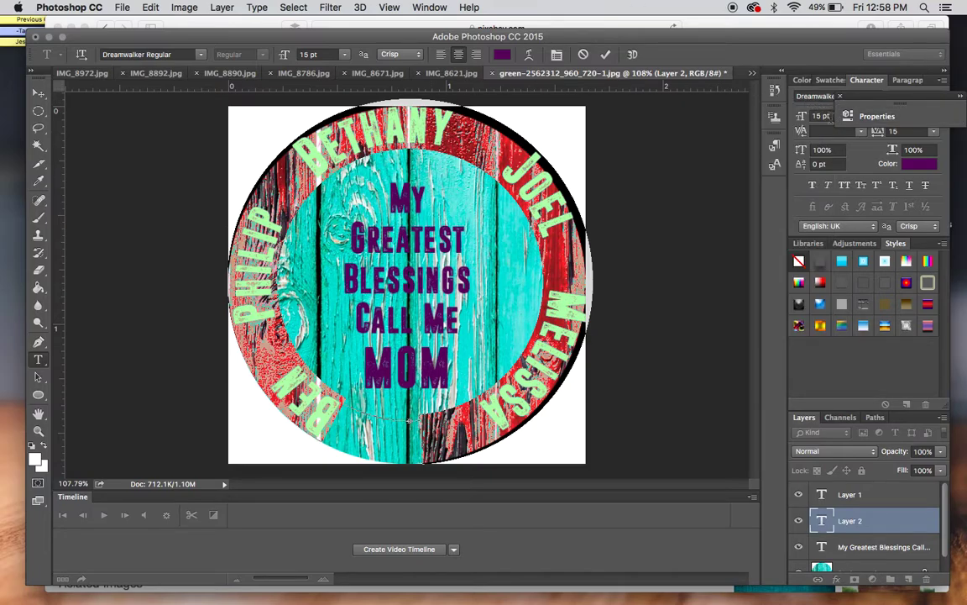
pyautogui.click(825, 116)
pyautogui.write('8')
pyautogui.press('Return')
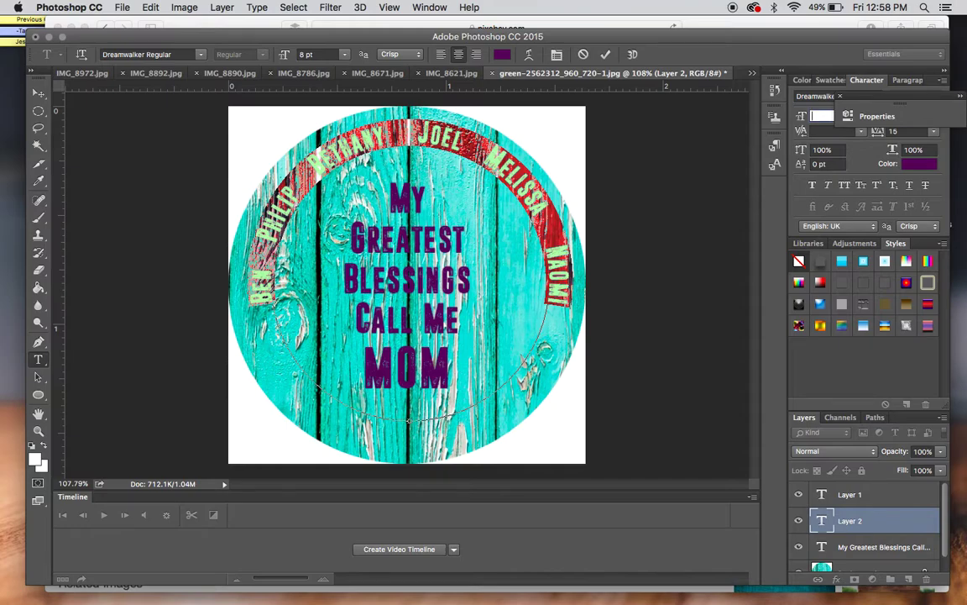
pyautogui.write('10')
pyautogui.press('Return')
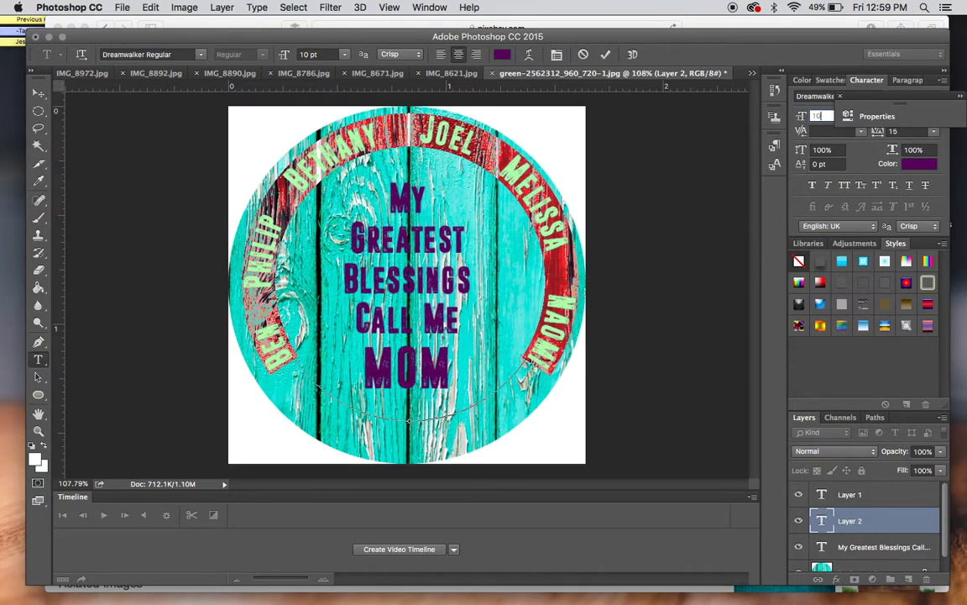
pyautogui.click(494, 320)
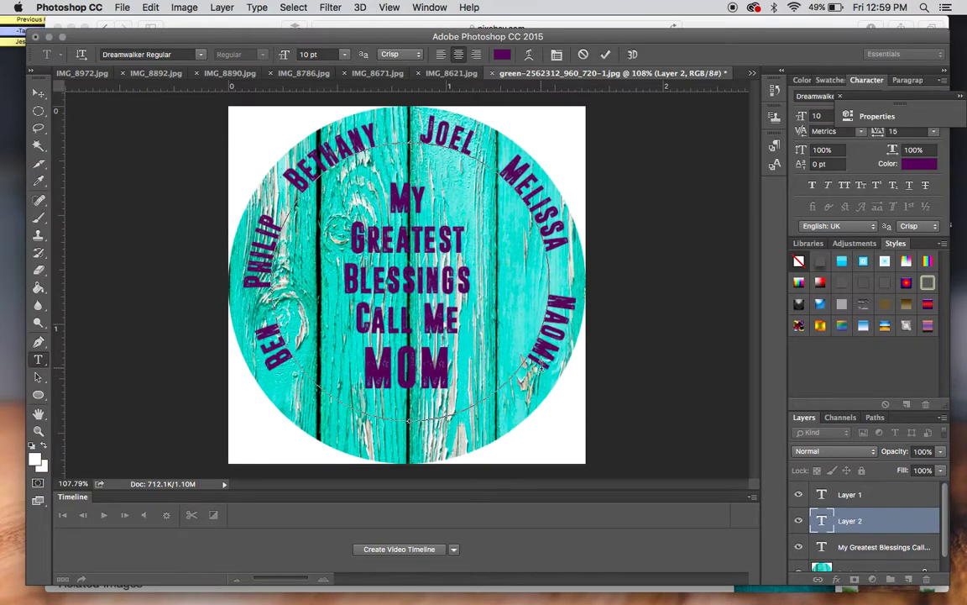
pyautogui.moveTo(538, 361)
pyautogui.mouseDown()
pyautogui.moveTo(524, 361)
pyautogui.moveTo(537, 365)
pyautogui.mouseUp()
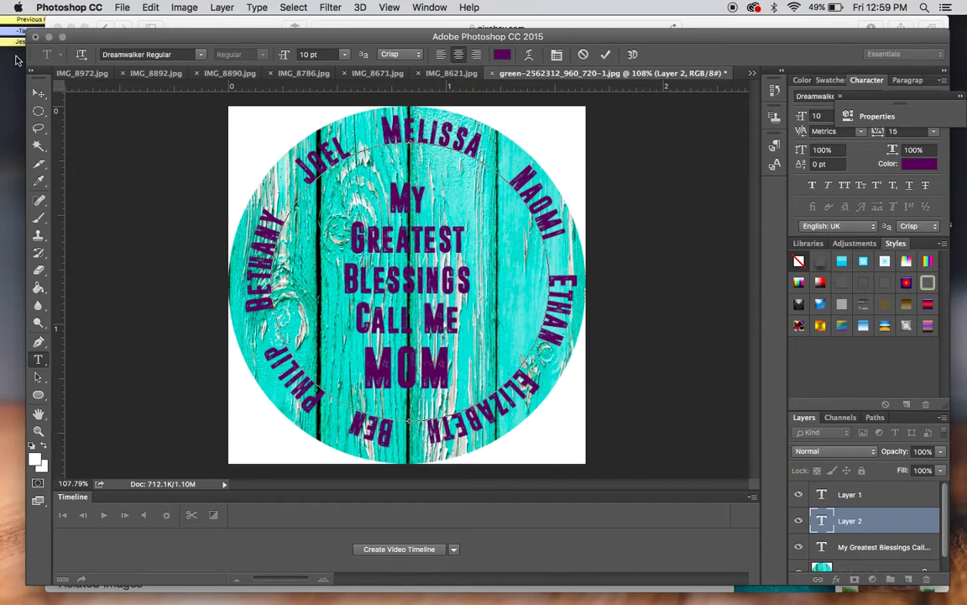
# Scale the ring of names proportionally to about 93% and center it within the wood circle
pyautogui.click(37, 89)
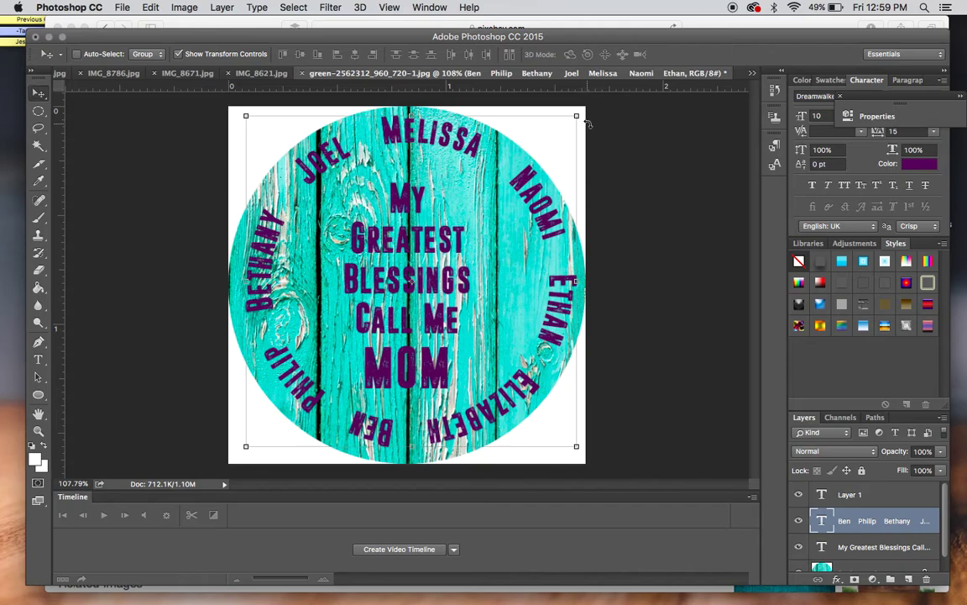
pyautogui.moveTo(576, 116); pyautogui.dragTo(569, 127)
pyautogui.moveTo(554, 188); pyautogui.dragTo(552, 199)
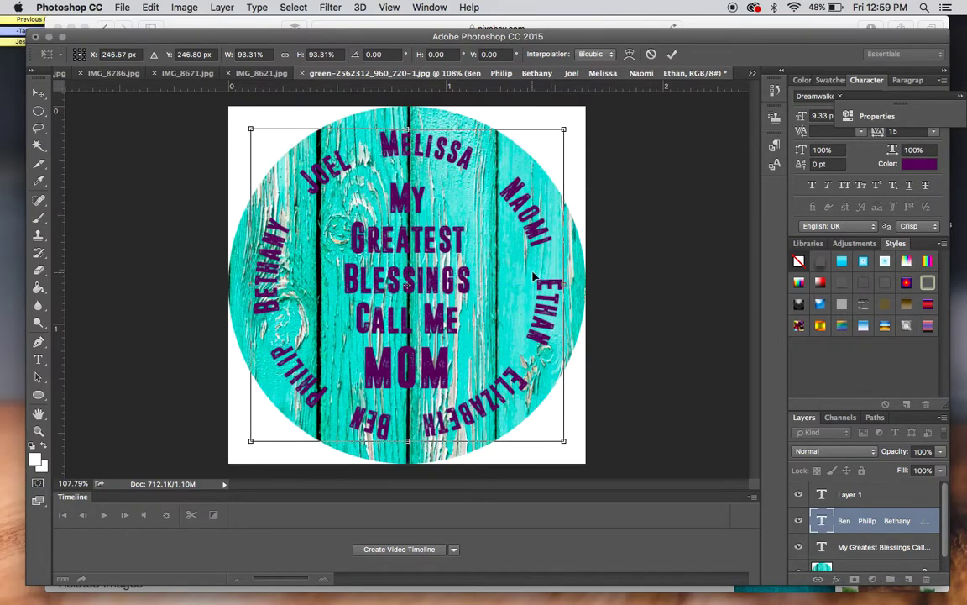
pyautogui.click(673, 55)
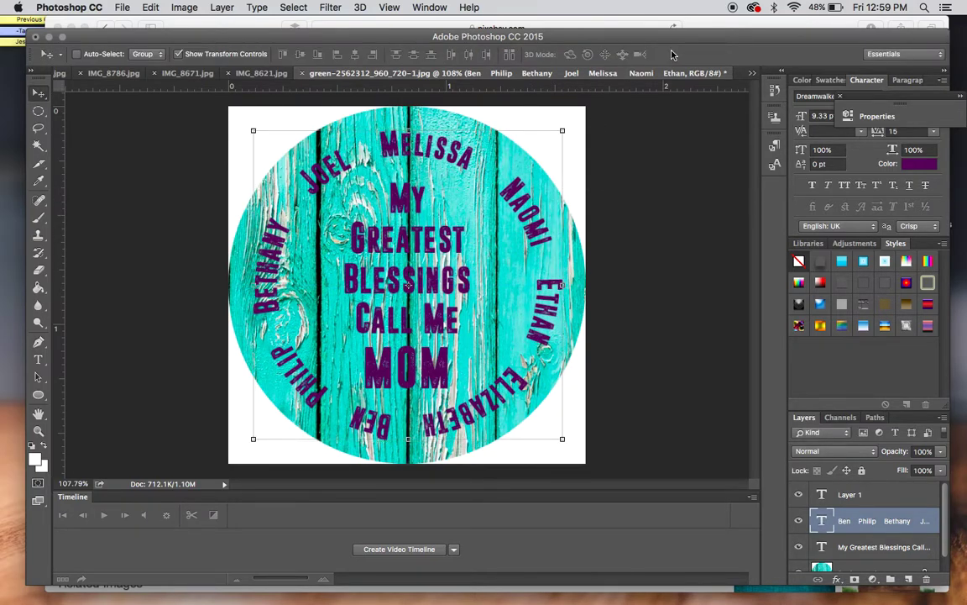
pyautogui.click(117, 7)
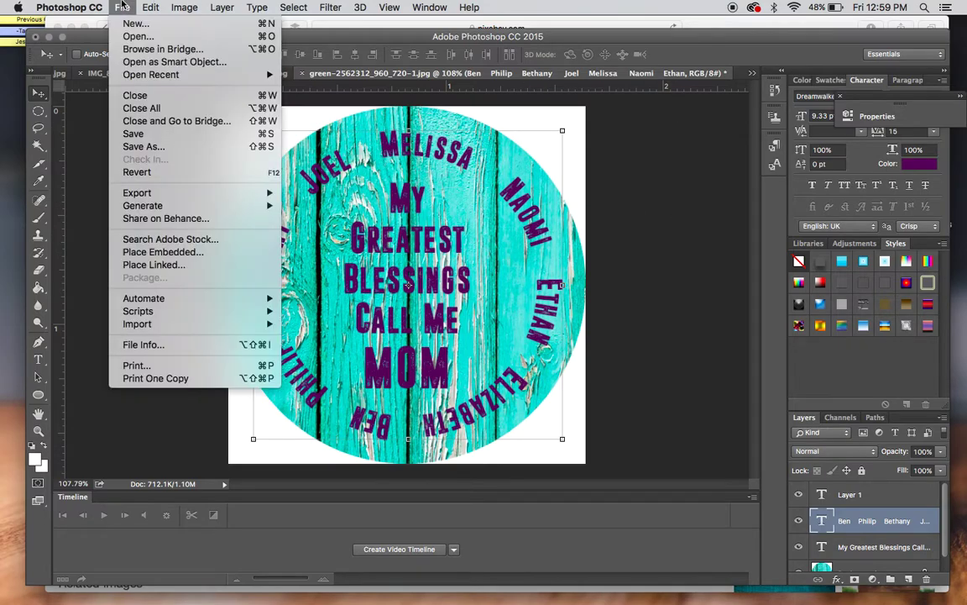
pyautogui.click(158, 155)
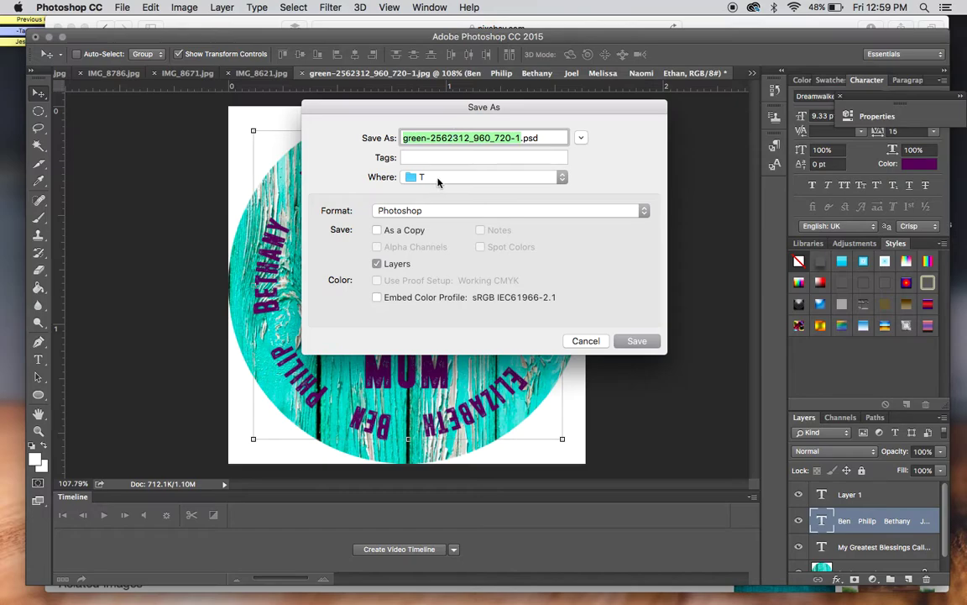
pyautogui.click(438, 179)
pyautogui.click(455, 177)
pyautogui.click(586, 341)
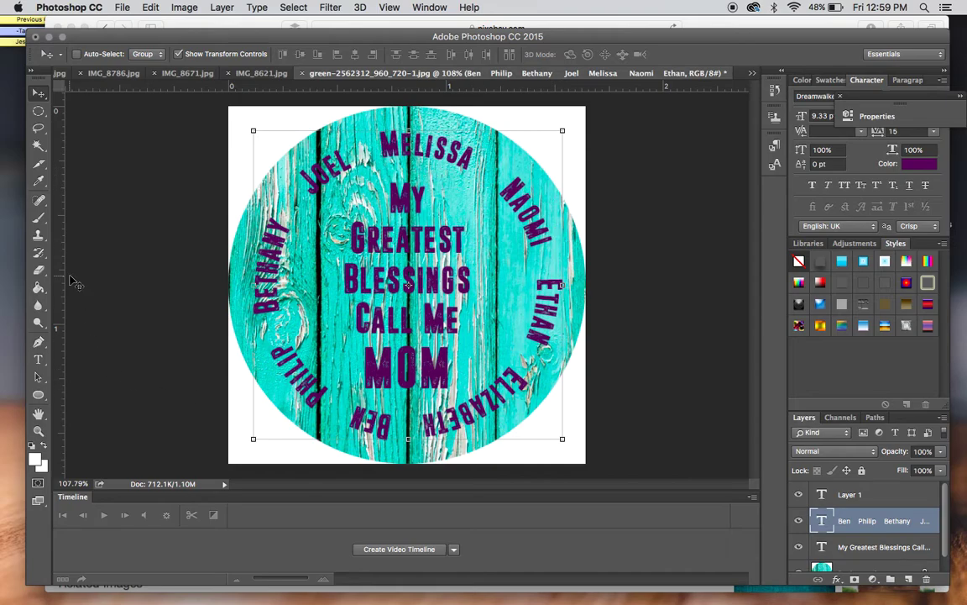
# Change the font of all the names on the circular path to Amarillo Regular
pyautogui.click(38, 360)
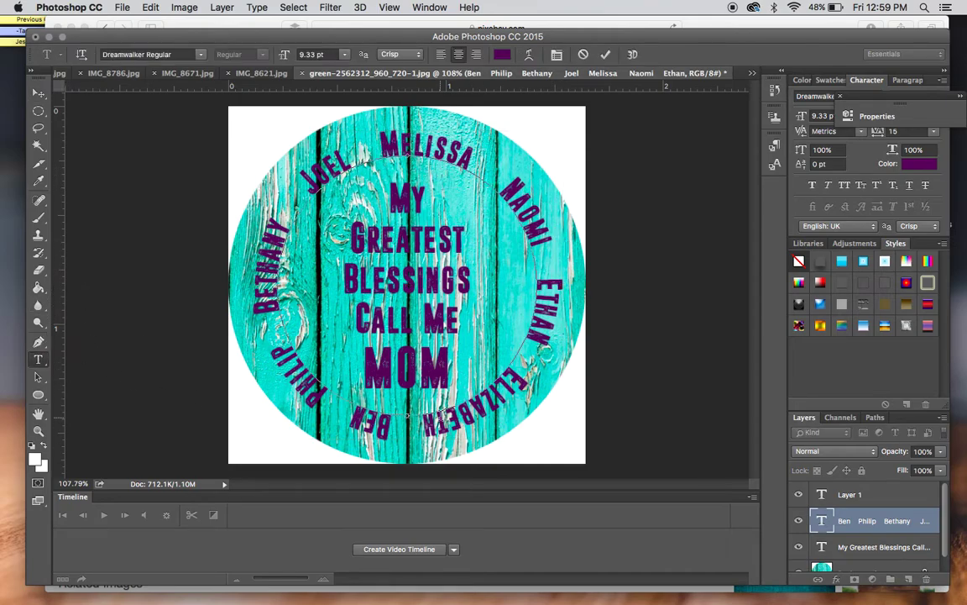
pyautogui.press('super+a')
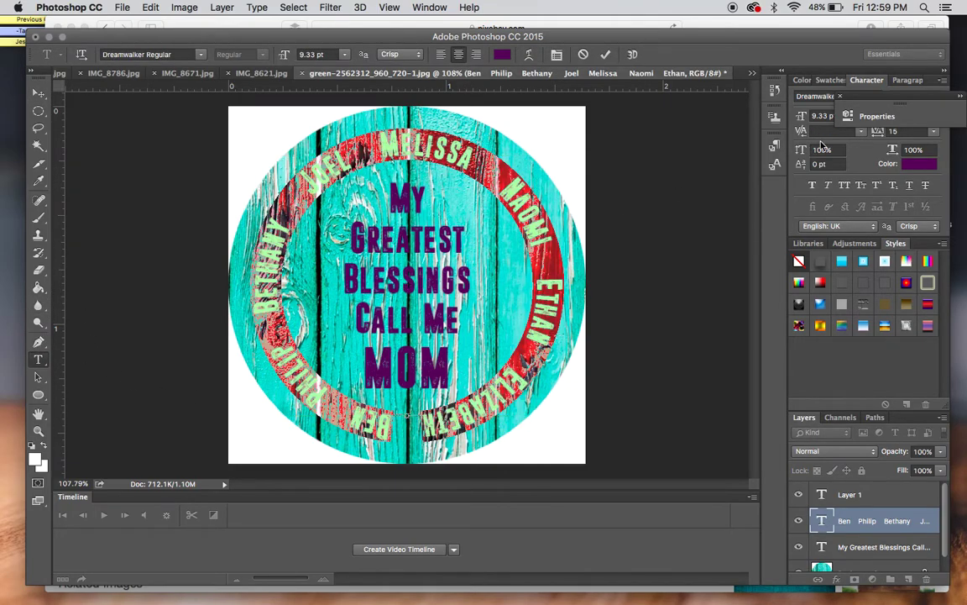
pyautogui.click(821, 95)
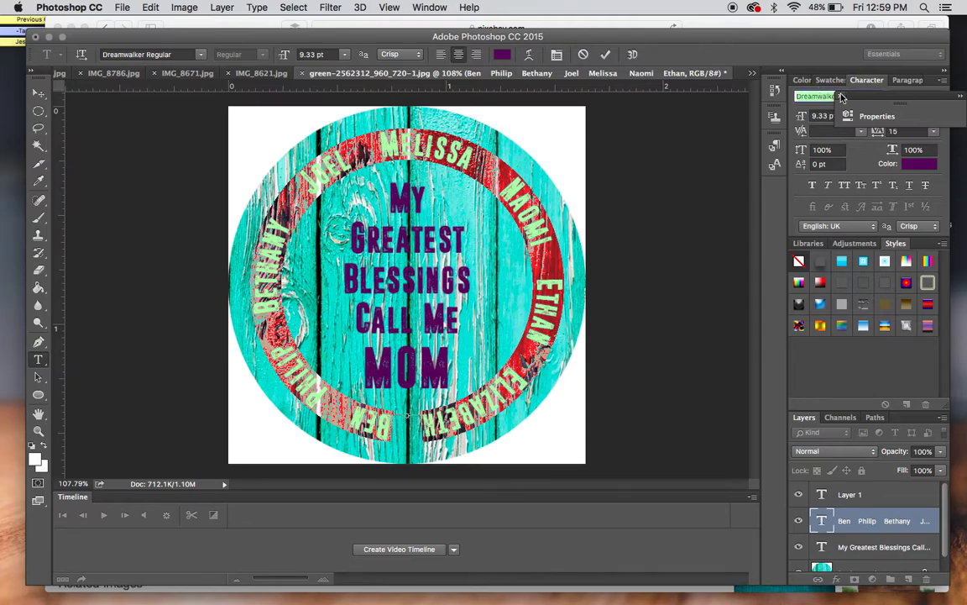
pyautogui.click(876, 96)
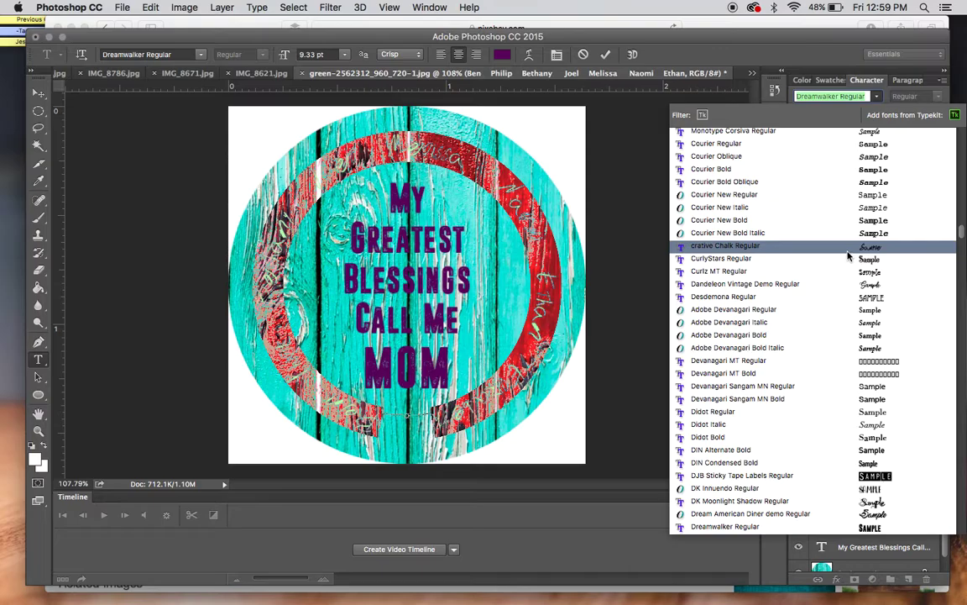
pyautogui.scroll(10, 848, 177)
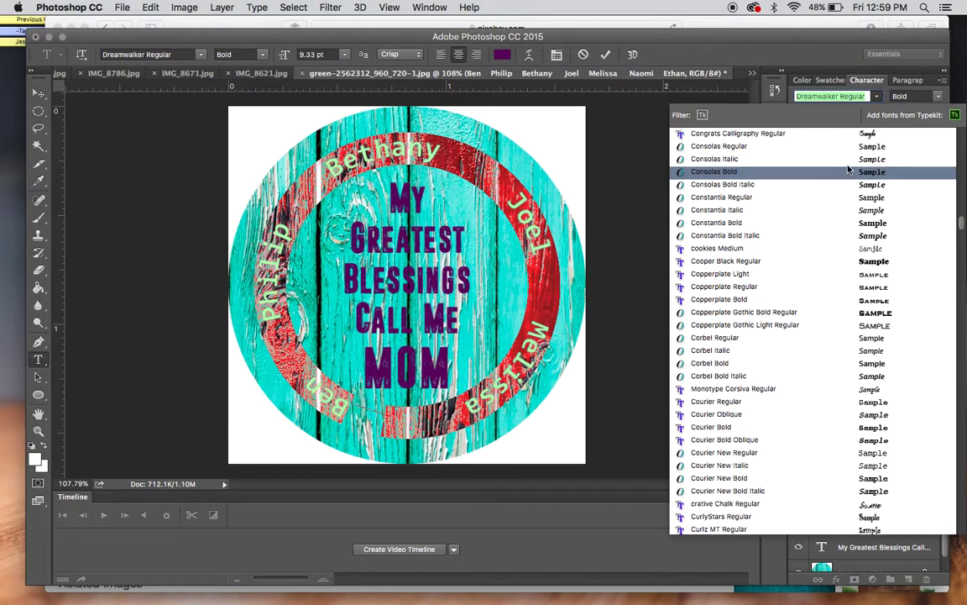
pyautogui.scroll(10, 849, 171)
pyautogui.scroll(7, 853, 156)
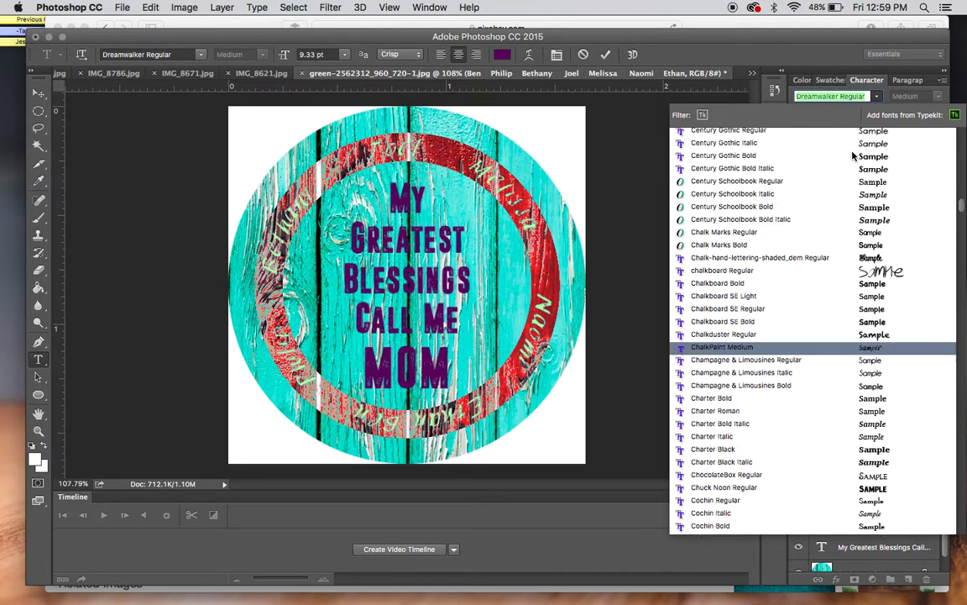
pyautogui.scroll(12, 853, 156)
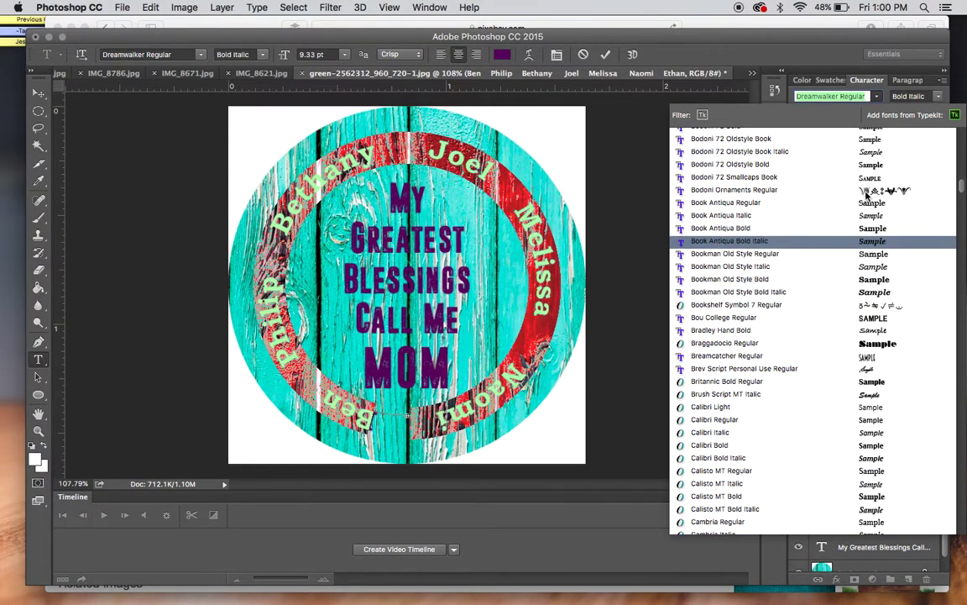
pyautogui.scroll(5, 868, 195)
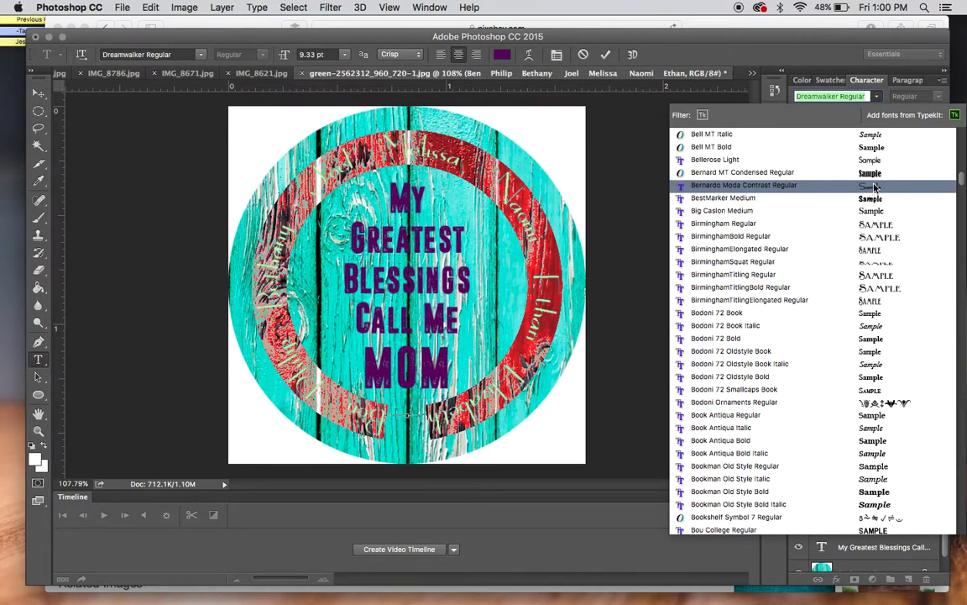
pyautogui.scroll(10, 874, 187)
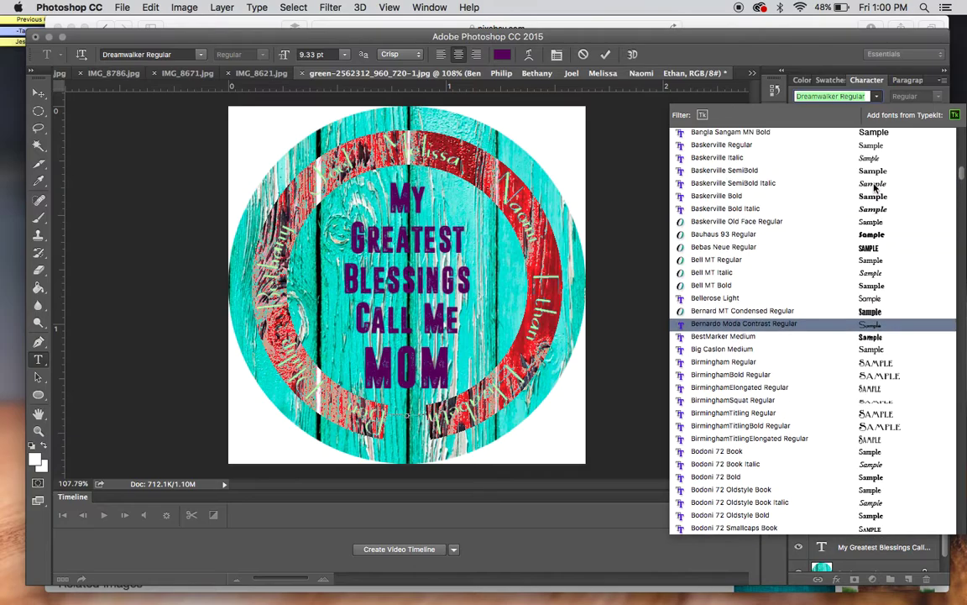
pyautogui.scroll(15, 874, 186)
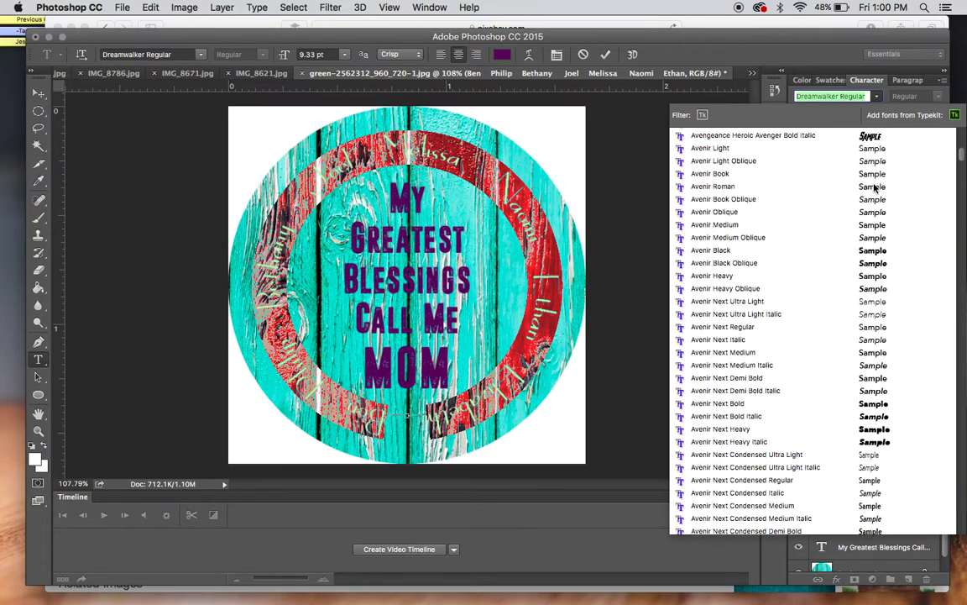
pyautogui.scroll(4, 874, 186)
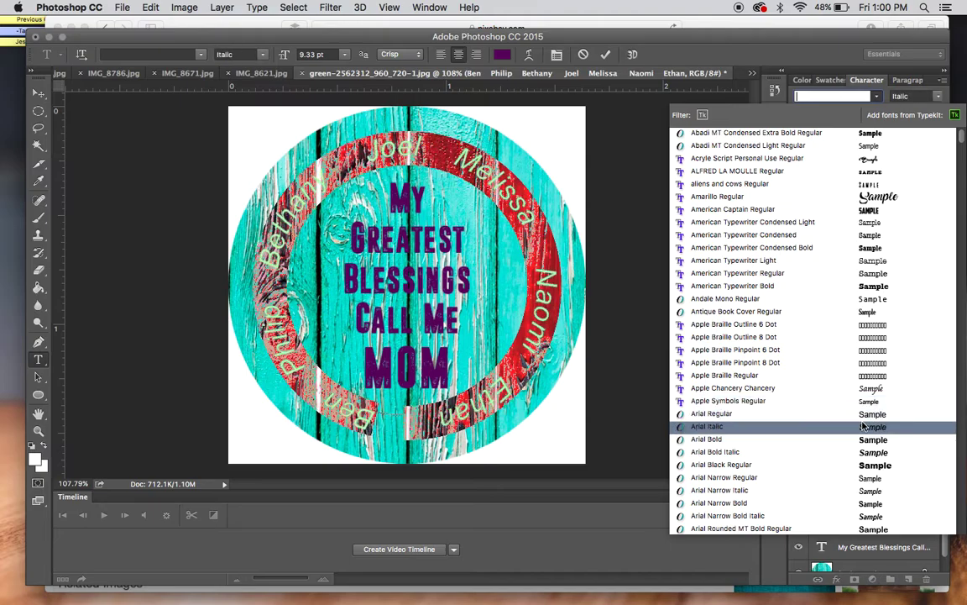
pyautogui.scroll(-10, 865, 437)
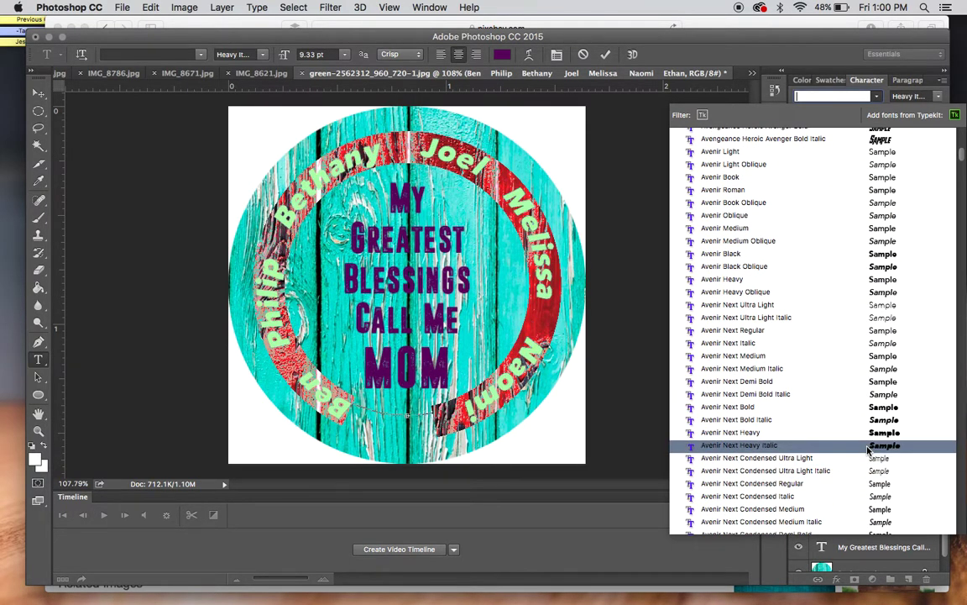
pyautogui.scroll(-10, 868, 451)
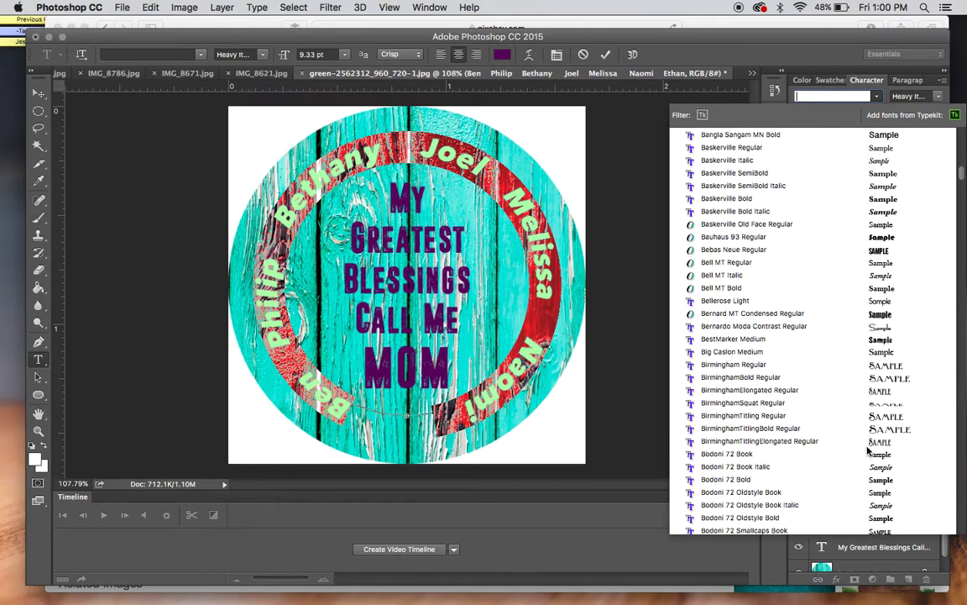
pyautogui.scroll(15, 868, 451)
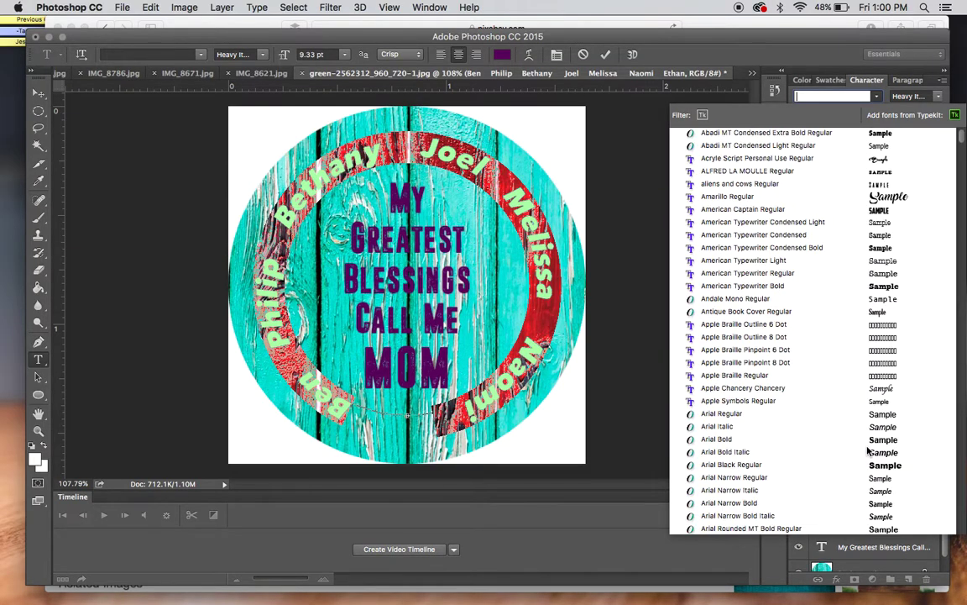
pyautogui.click(844, 198)
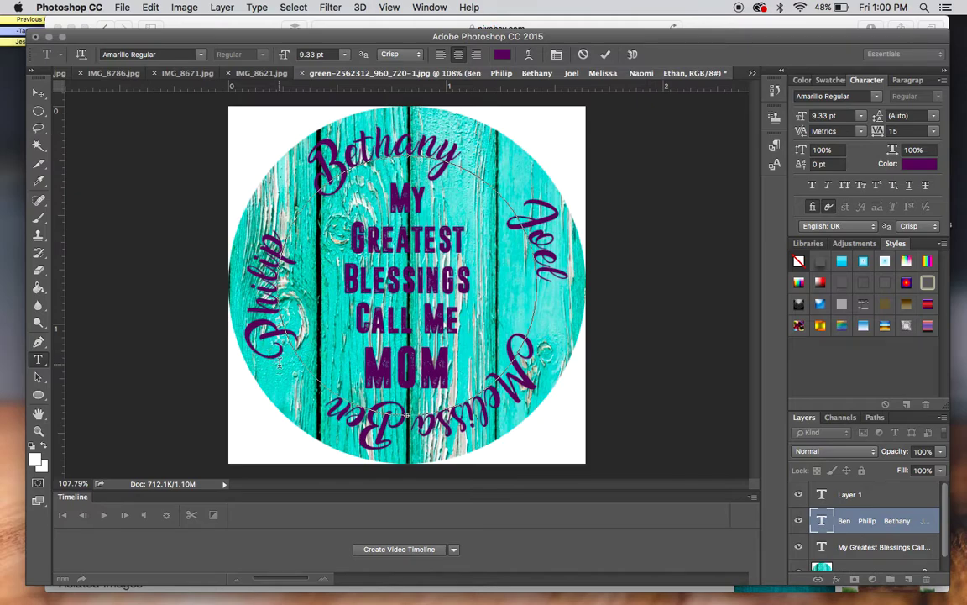
# Delete surplus spaces between the names along the circular path to tighten their spacing
pyautogui.press('BackSpace')
pyautogui.press('BackSpace')
pyautogui.press('BackSpace')
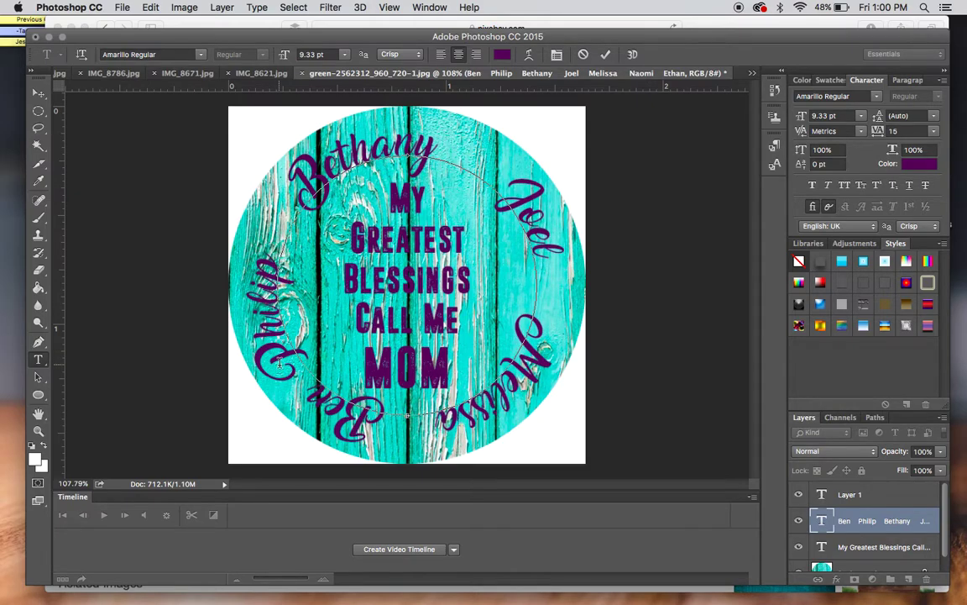
pyautogui.press('BackSpace')
pyautogui.press('BackSpace')
pyautogui.press('BackSpace')
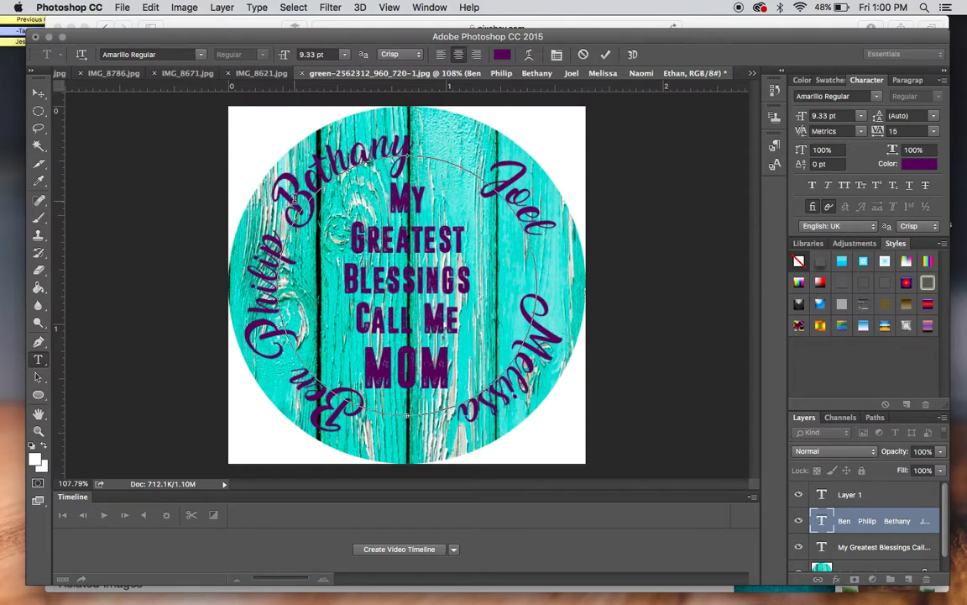
pyautogui.press('BackSpace')
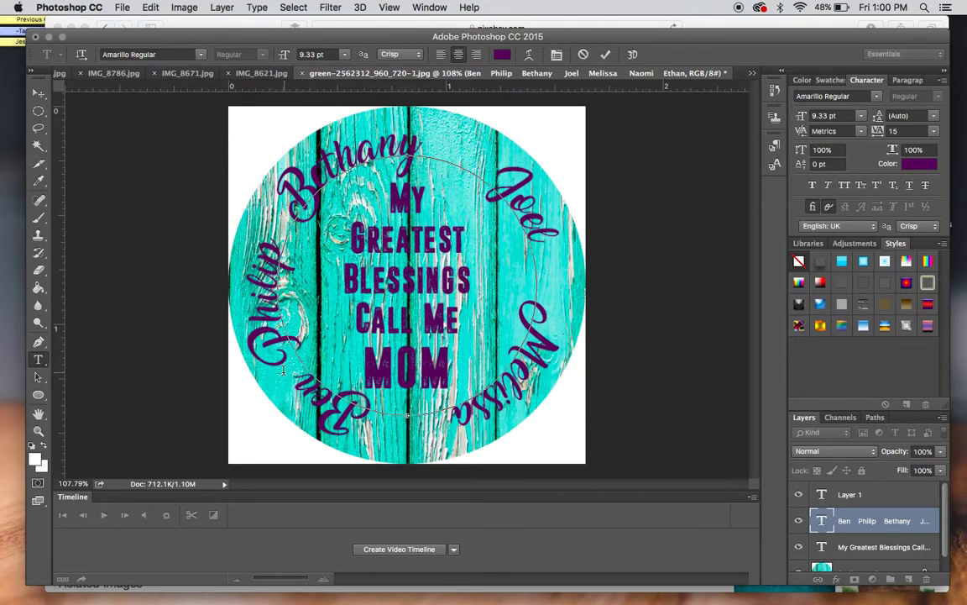
pyautogui.press('BackSpace')
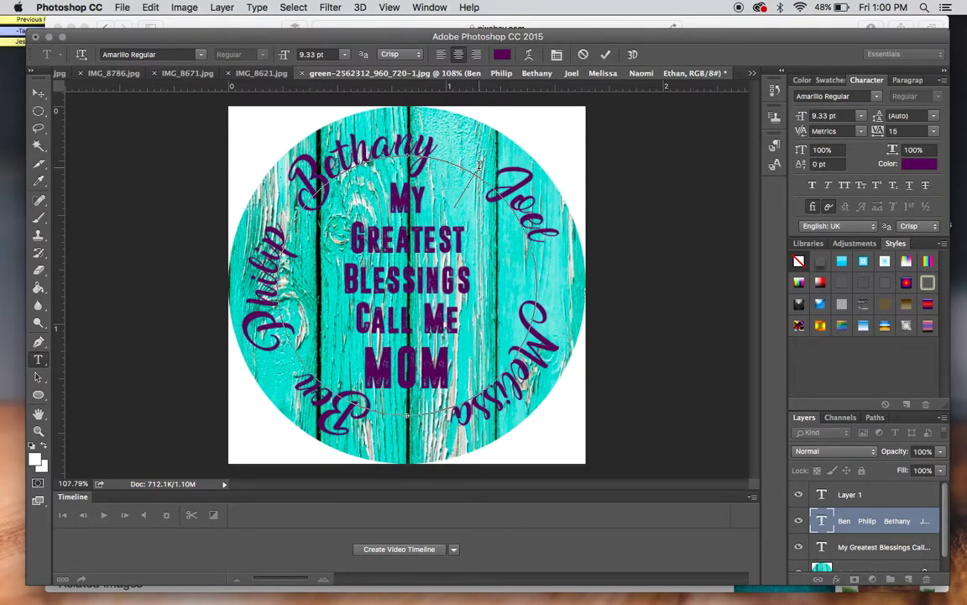
pyautogui.press('BackSpace')
pyautogui.press('BackSpace')
pyautogui.press('BackSpace')
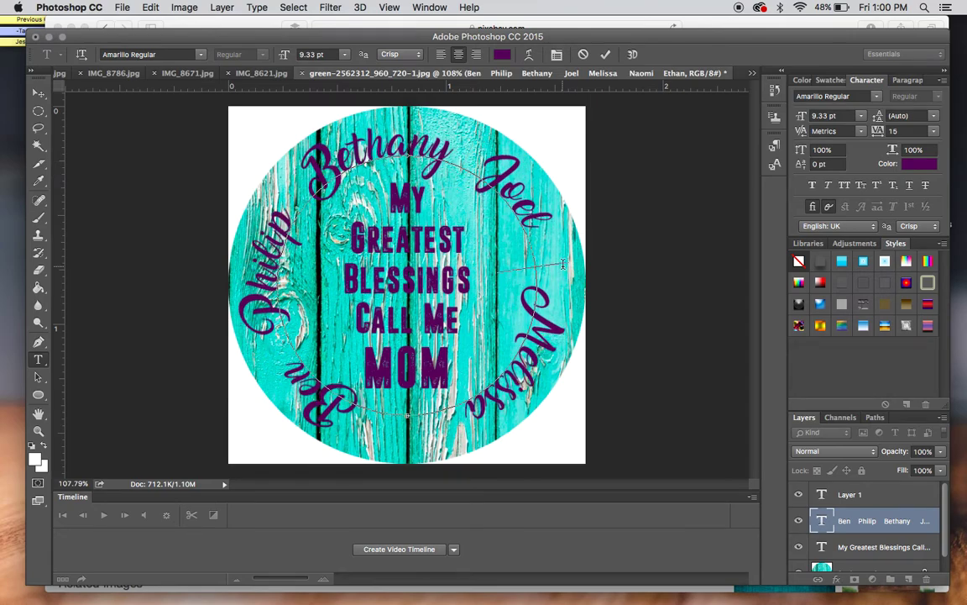
pyautogui.press('BackSpace')
pyautogui.press('BackSpace')
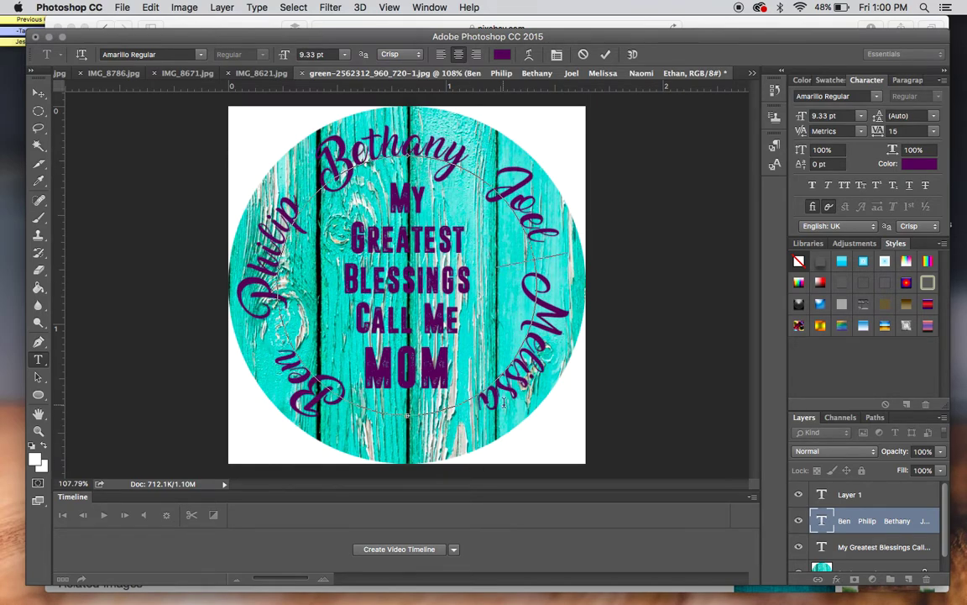
# Set the font size of the names that currently fit on the circular path to 5 pt
pyautogui.moveTo(483, 410); pyautogui.dragTo(531, 336)
pyautogui.hotkey('ctrl', 'a')
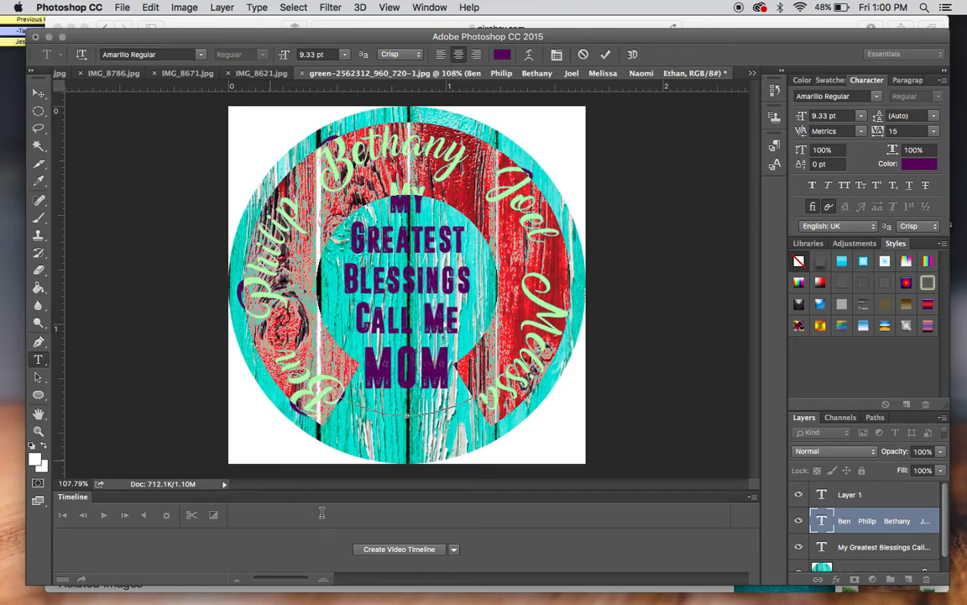
pyautogui.click(832, 115)
pyautogui.write('5')
pyautogui.press('Return')
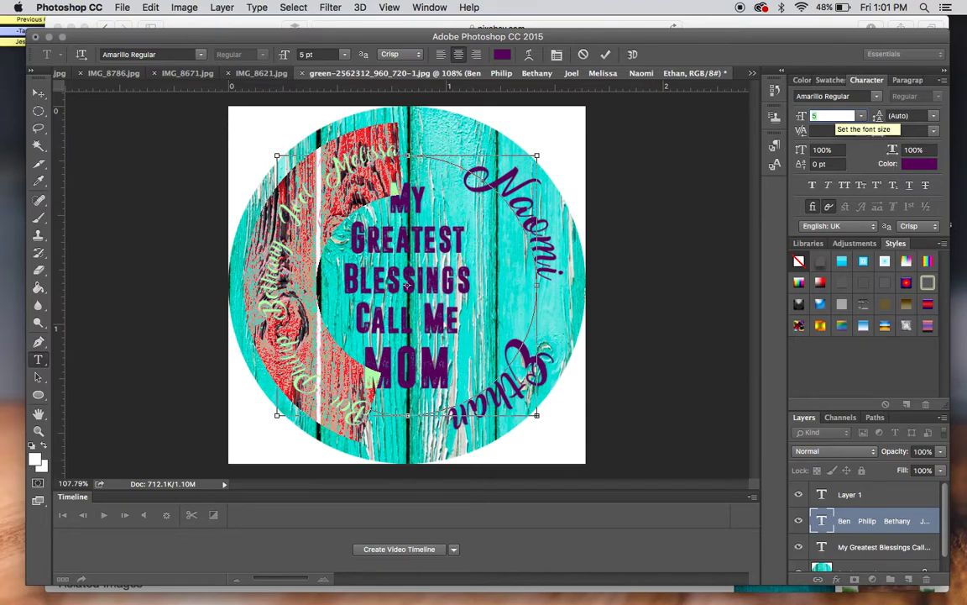
# Set the font size of the remaining larger names on the path to 5 pt
pyautogui.moveTo(446, 423); pyautogui.dragTo(368, 40)
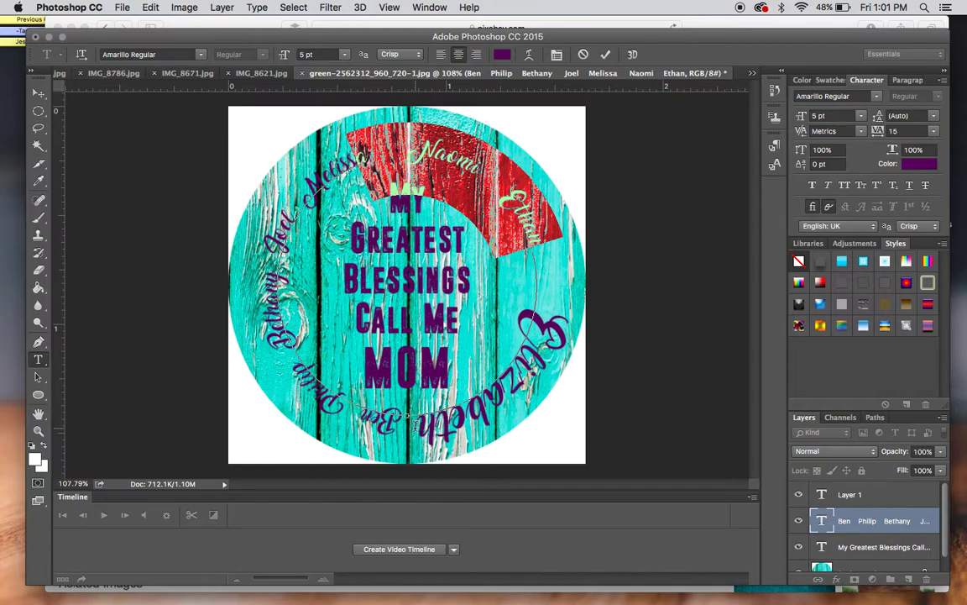
pyautogui.moveTo(376, 382); pyautogui.dragTo(531, 201)
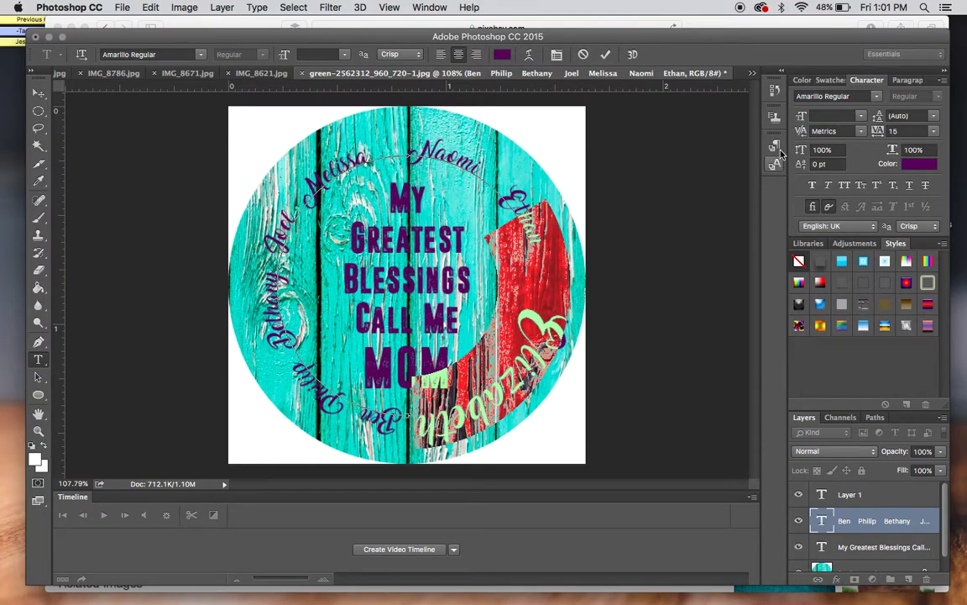
pyautogui.click(827, 116)
pyautogui.write('5')
pyautogui.press('Return')
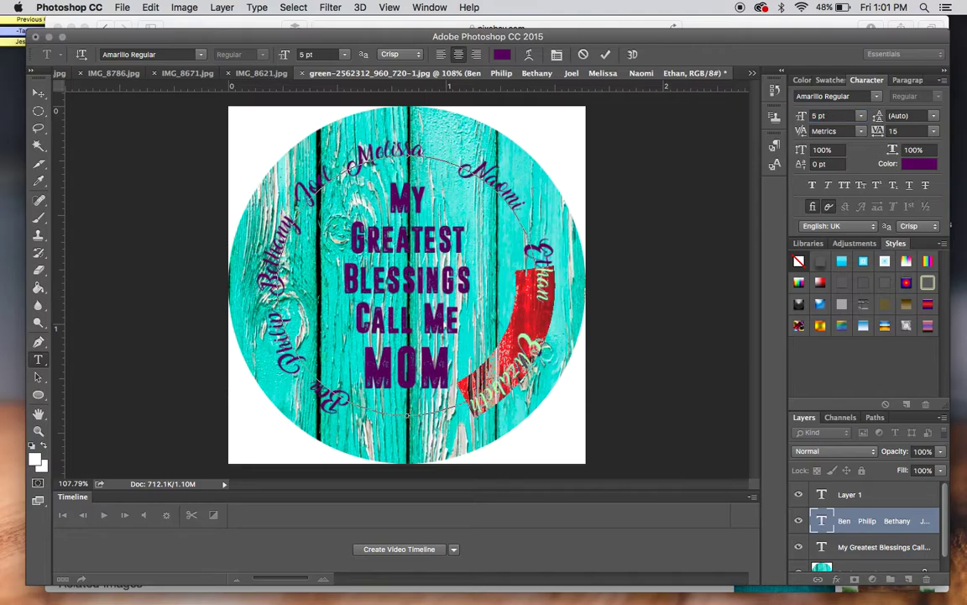
# Even out the spacing between the names around the ring, shift the ring slightly, and commit the text
pyautogui.click(300, 378)
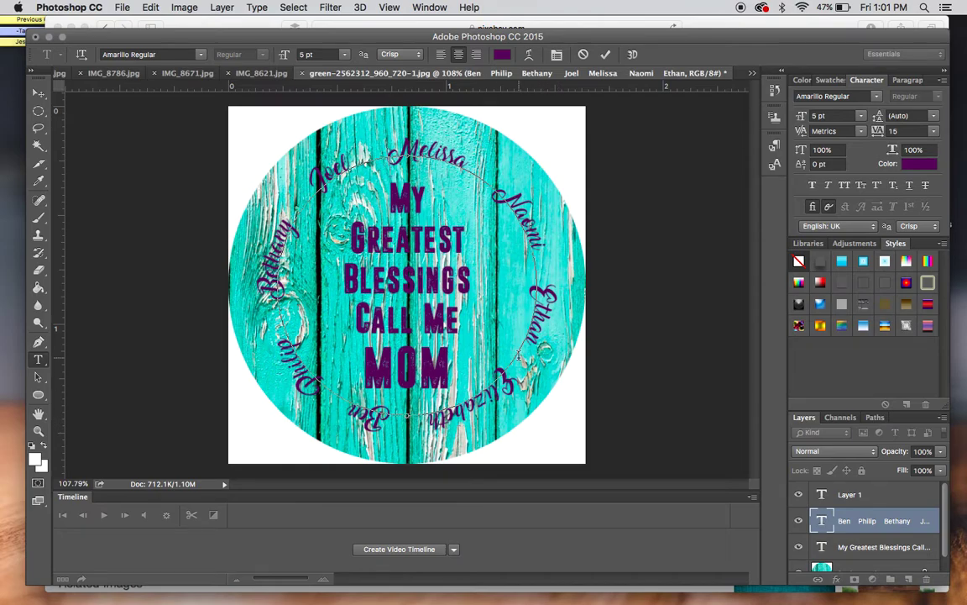
pyautogui.click(606, 56)
pyautogui.click(455, 160)
pyautogui.moveTo(449, 139); pyautogui.dragTo(420, 128)
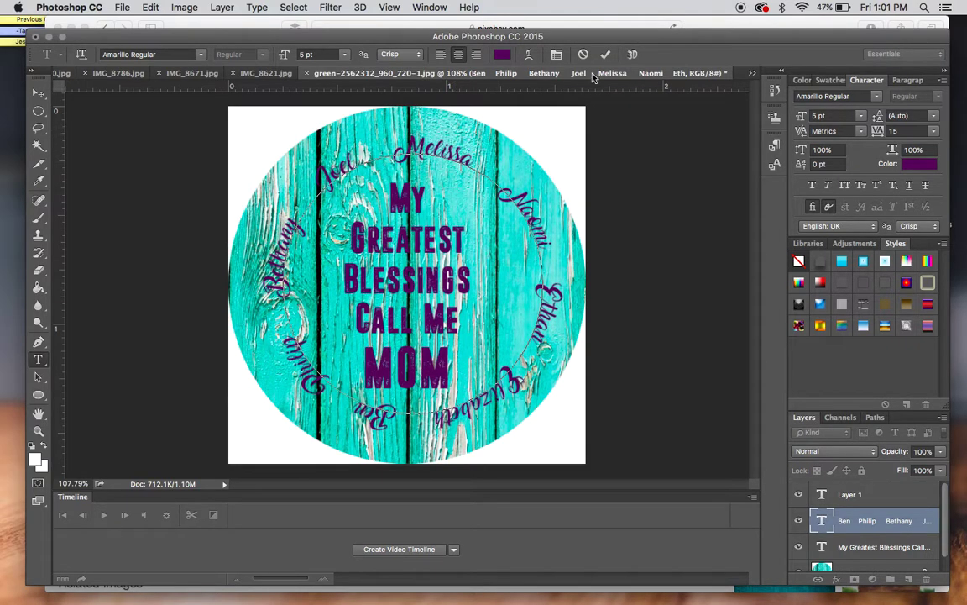
pyautogui.click(605, 53)
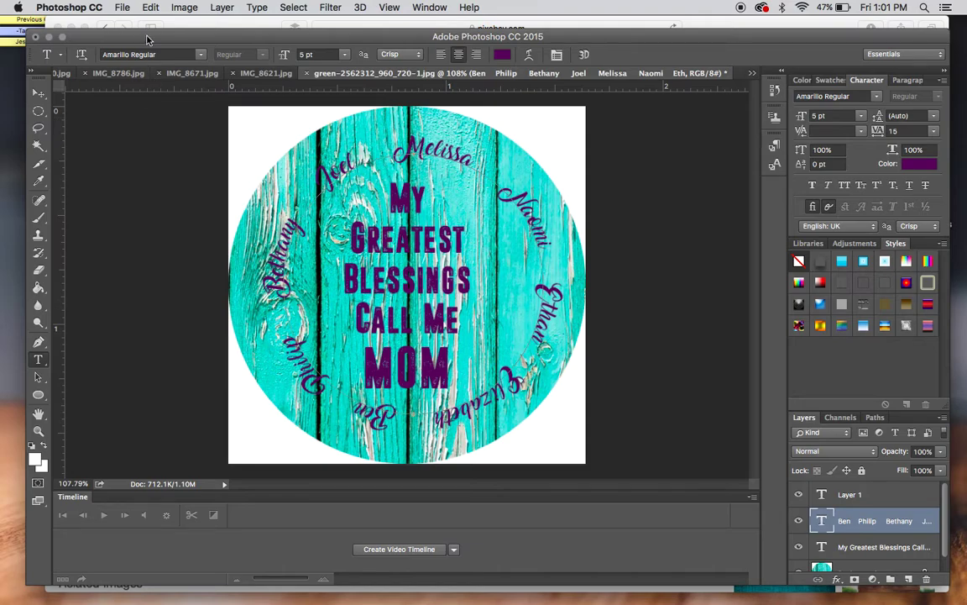
# Switch to Safari and search the web for "adobe photoshop & lightroom" in a new tab
pyautogui.moveTo(137, 39); pyautogui.dragTo(137, 26)
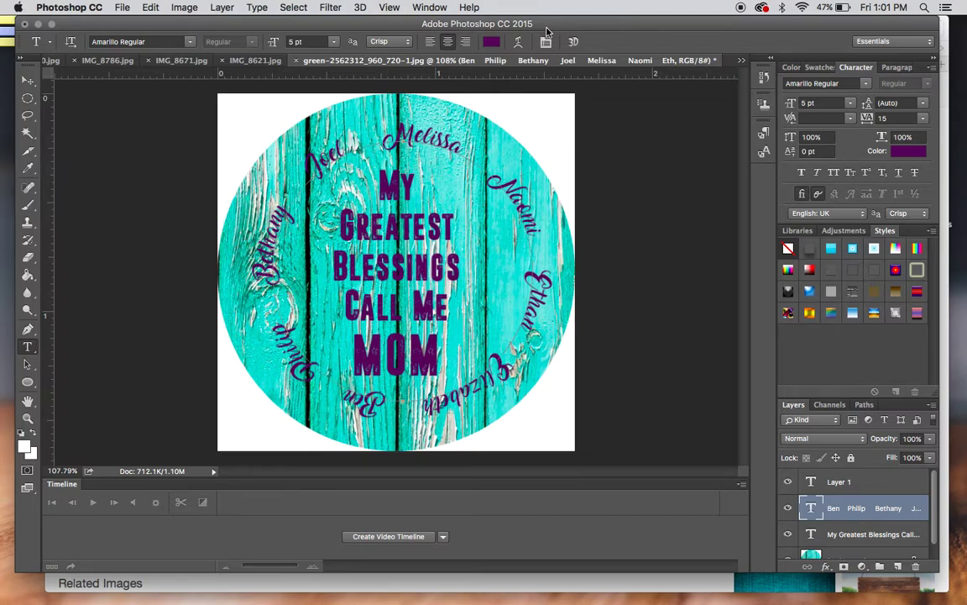
pyautogui.click(15, 82)
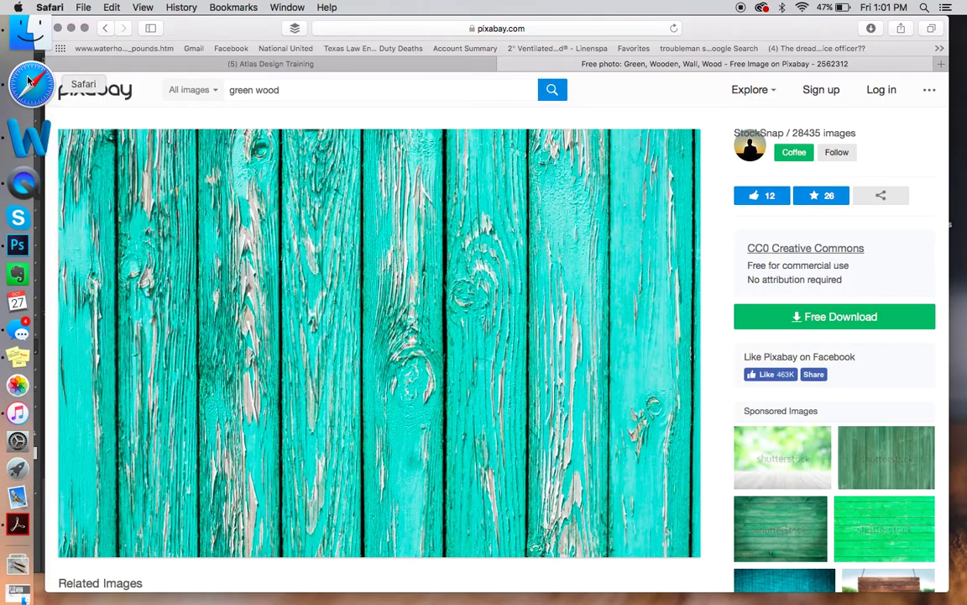
pyautogui.click(941, 64)
pyautogui.write('adobe')
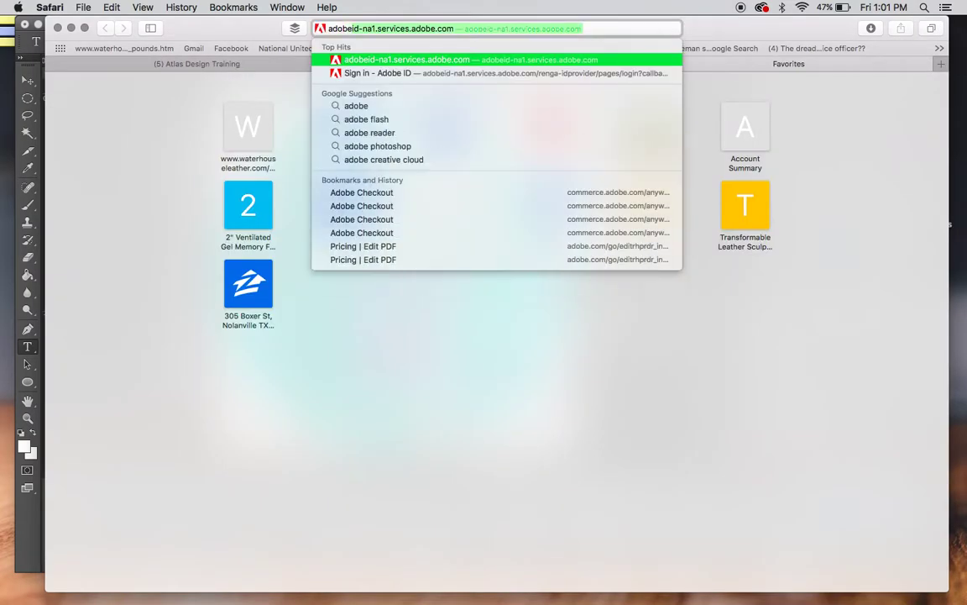
pyautogui.write(' photo')
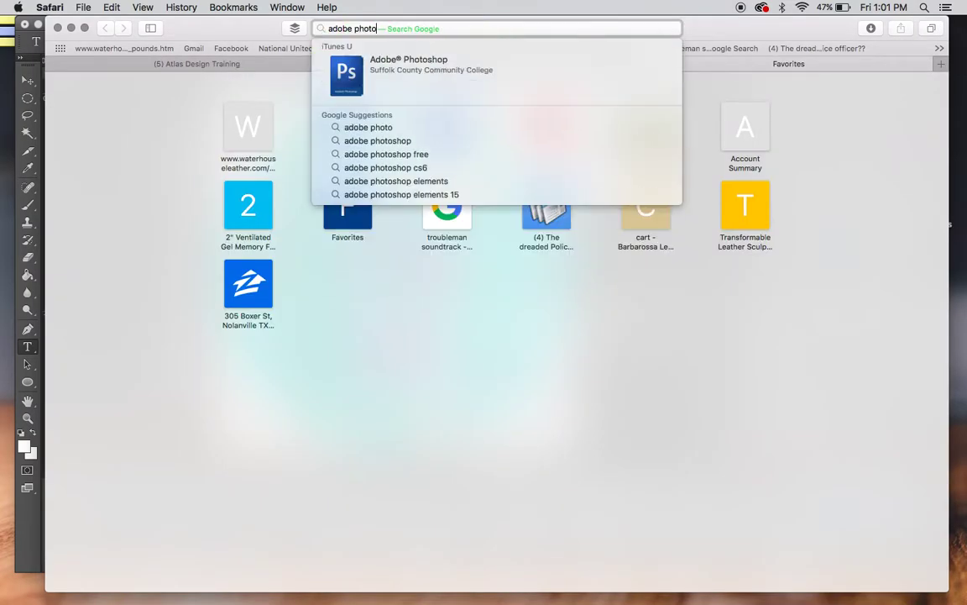
pyautogui.write('shop & ')
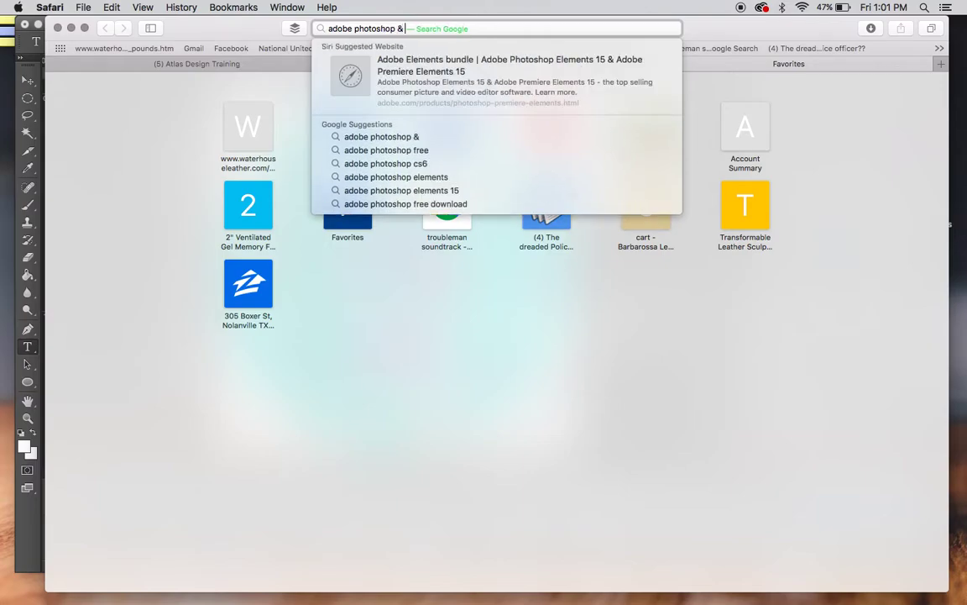
pyautogui.write('lightroom')
pyautogui.press('Return')
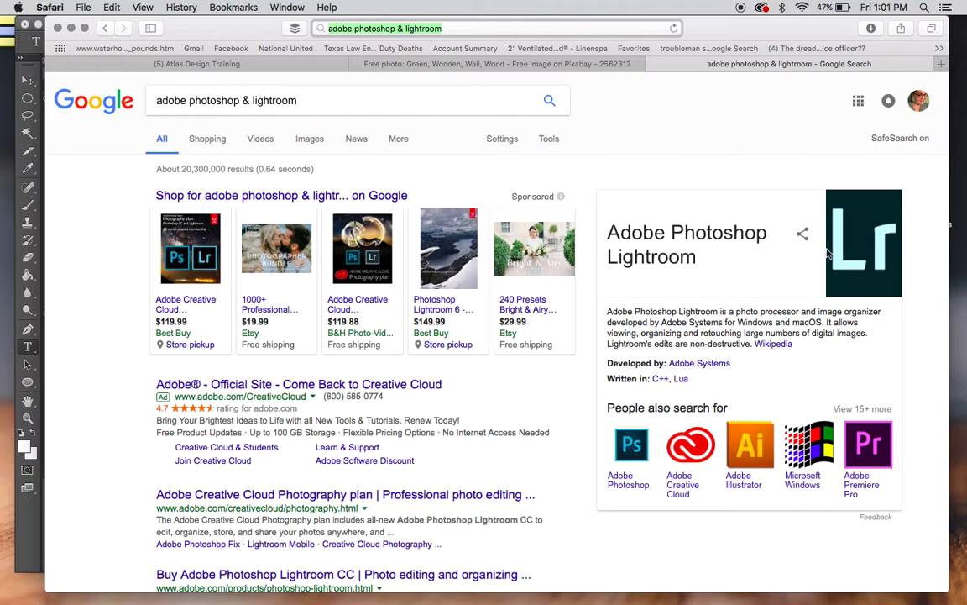
# Open Adobe's Creative Cloud Photography plan page from the search results and bring up its individual membership plans and pricing
pyautogui.scroll(-3, 372, 394)
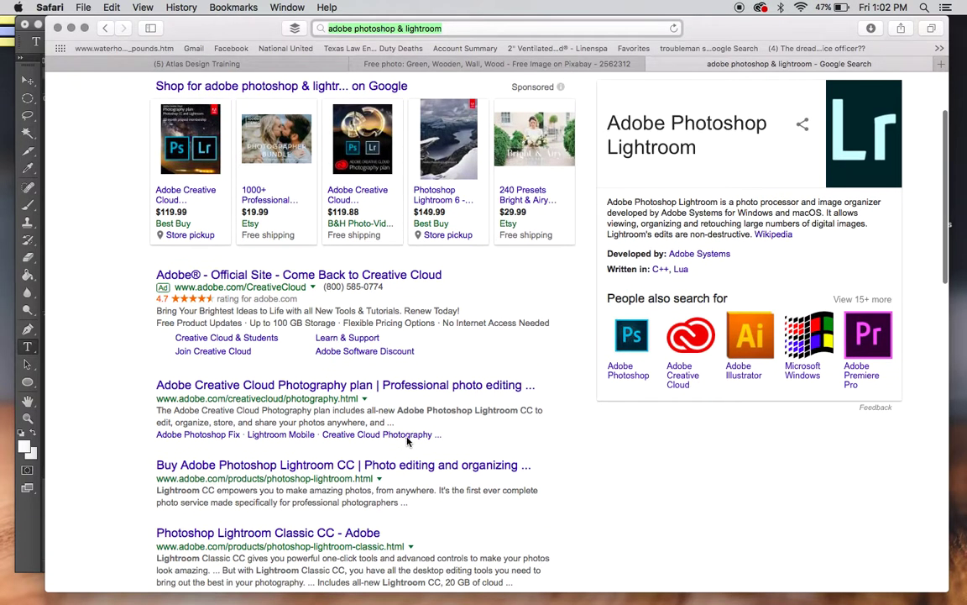
pyautogui.click(328, 389)
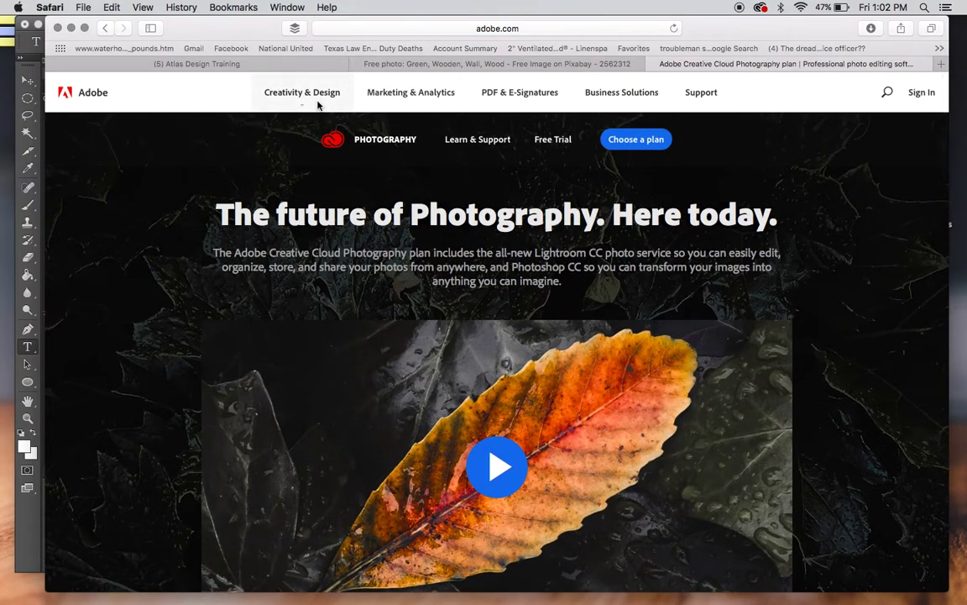
pyautogui.click(636, 141)
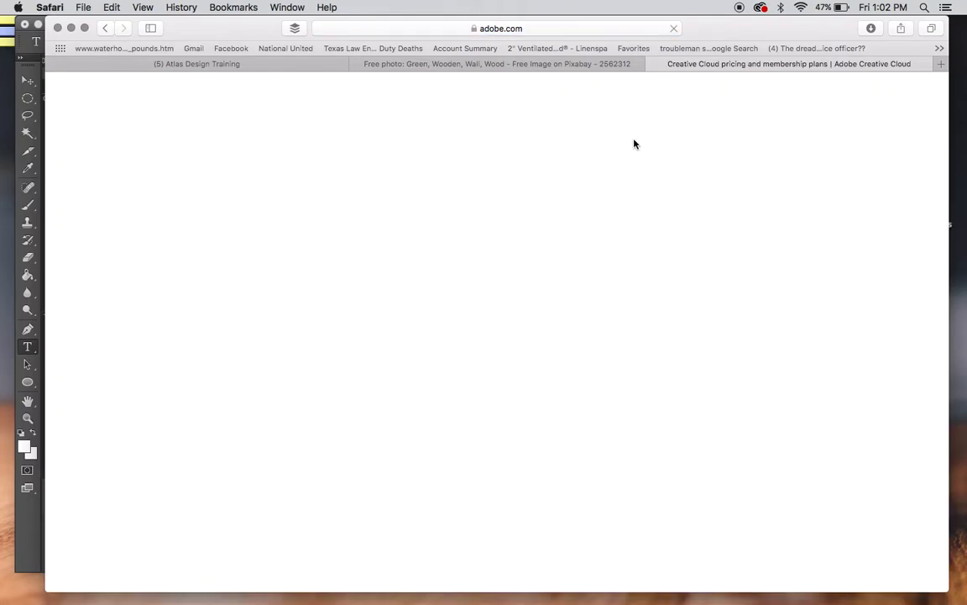
pyautogui.scroll(-3, 413, 394)
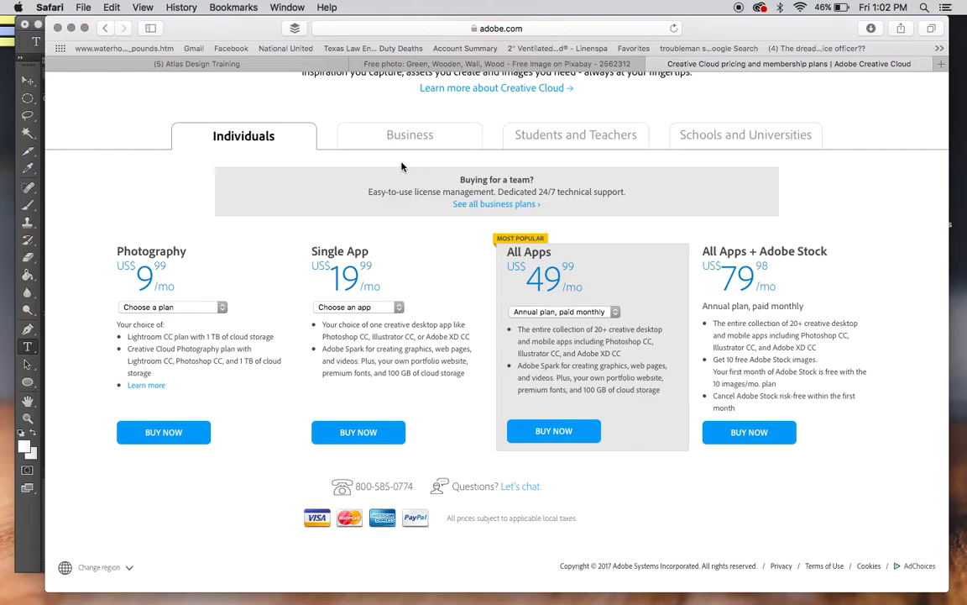
# Compare the Business, Students and Teachers, and Individuals plan pricing, and close the Creative Cloud pricing page
pyautogui.click(410, 136)
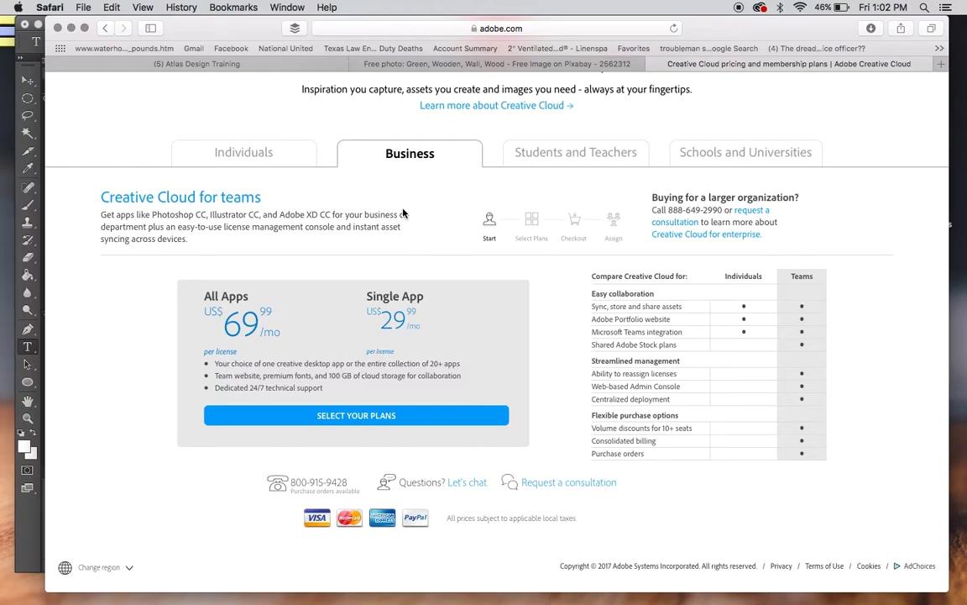
pyautogui.click(548, 152)
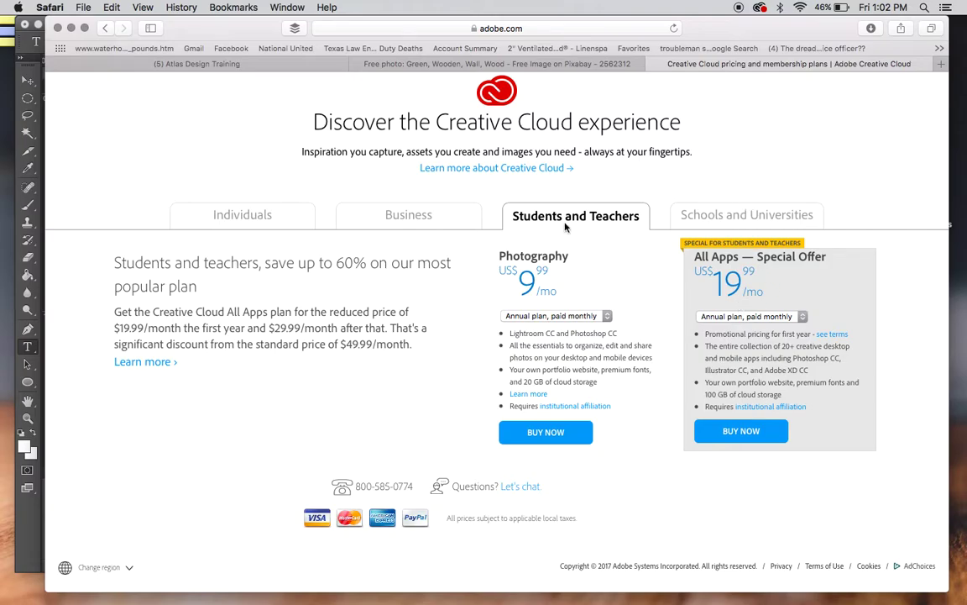
pyautogui.click(252, 214)
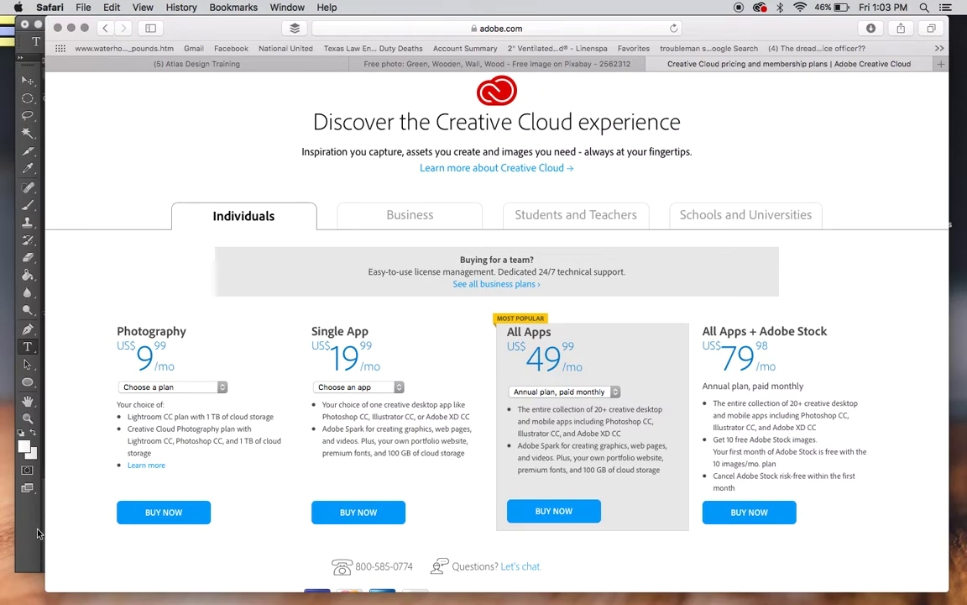
pyautogui.click(659, 64)
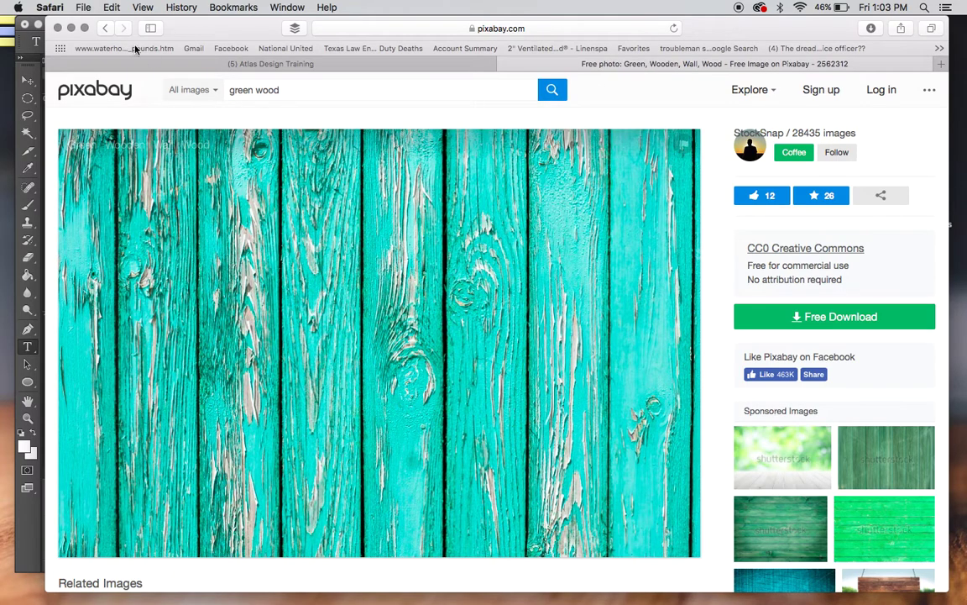